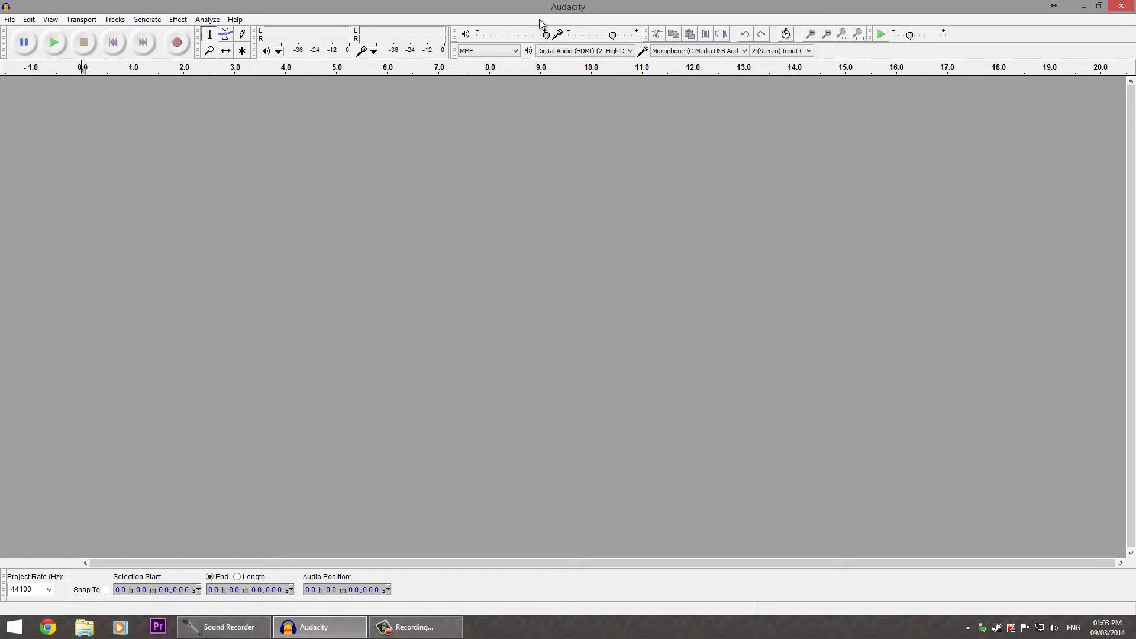
- Choose Microphone (C-Media USB) as the recording device
{"action": "mouse_move", "coordinate": [547, 39]}
{"action": "left_click", "coordinate": [729, 52]}
{"action": "left_click", "coordinate": [716, 71]}
- Record about 7 seconds of speech, stop, and play the take back
{"action": "left_click", "coordinate": [178, 42]}
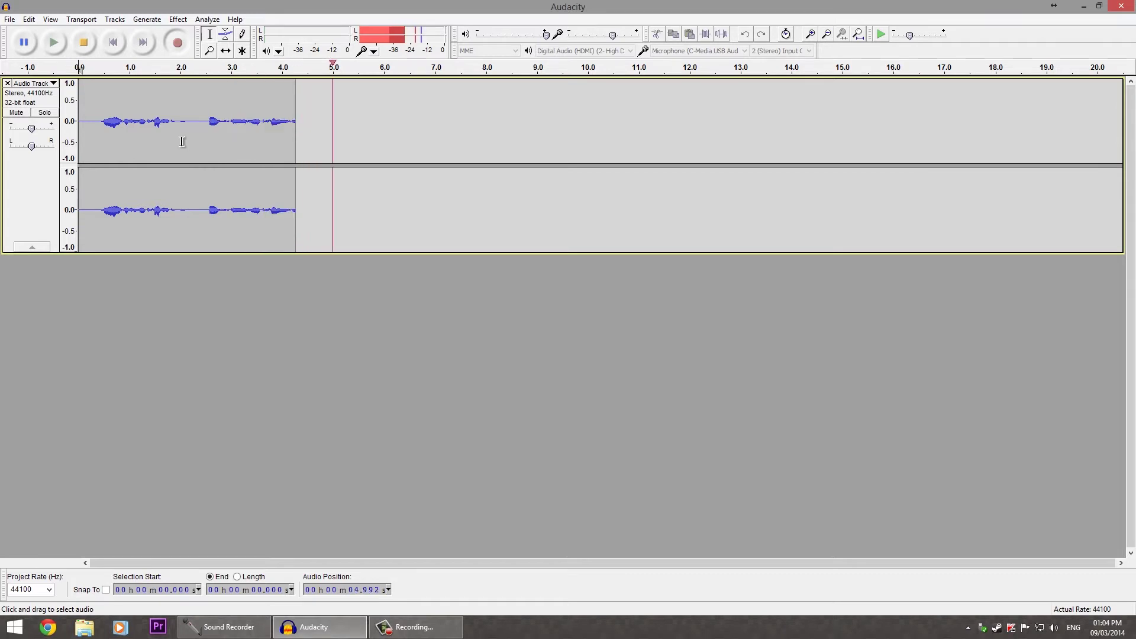
{"action": "left_click", "coordinate": [94, 45]}
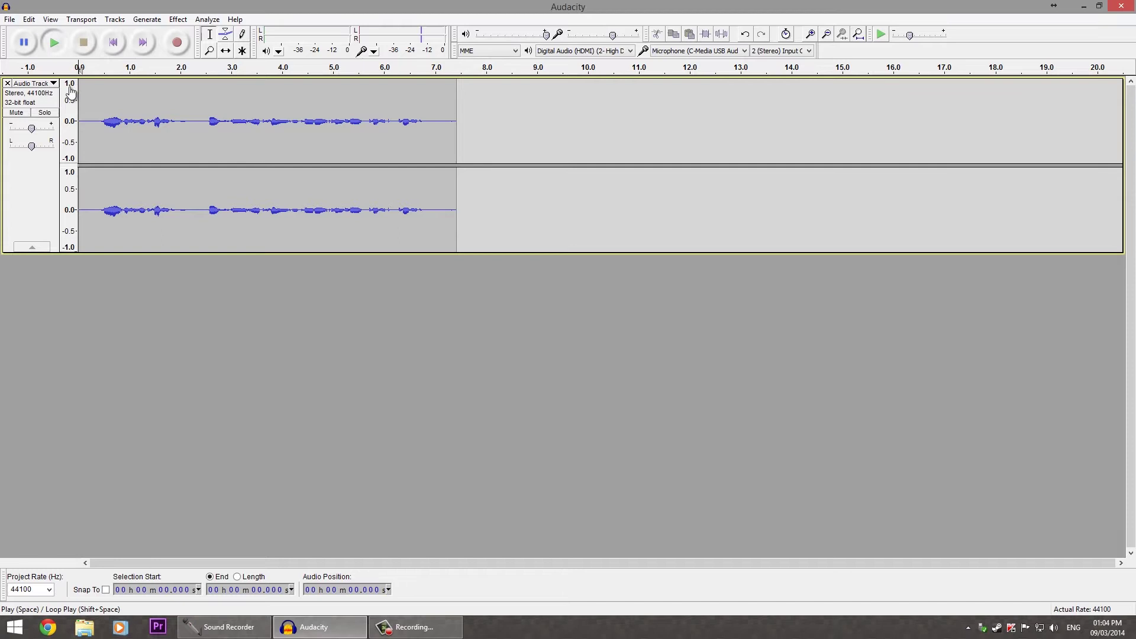
{"action": "left_click", "coordinate": [53, 42]}
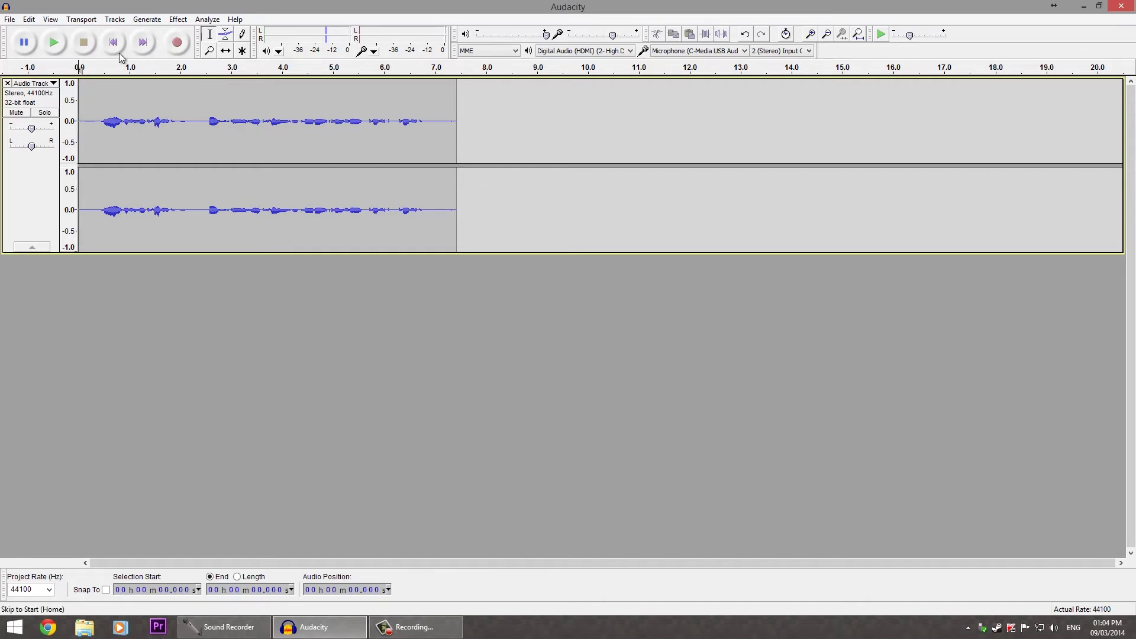
{"action": "mouse_move", "coordinate": [99, 122]}
{"action": "left_mouse_down"}
{"action": "mouse_move", "coordinate": [527, 118]}
{"action": "mouse_move", "coordinate": [96, 124]}
{"action": "left_mouse_up"}
{"action": "left_click", "coordinate": [472, 152]}
{"action": "left_click", "coordinate": [108, 123]}
{"action": "left_click_drag", "start_coordinate": [238, 116], "coordinate": [263, 108]}
{"action": "left_click", "coordinate": [656, 112]}
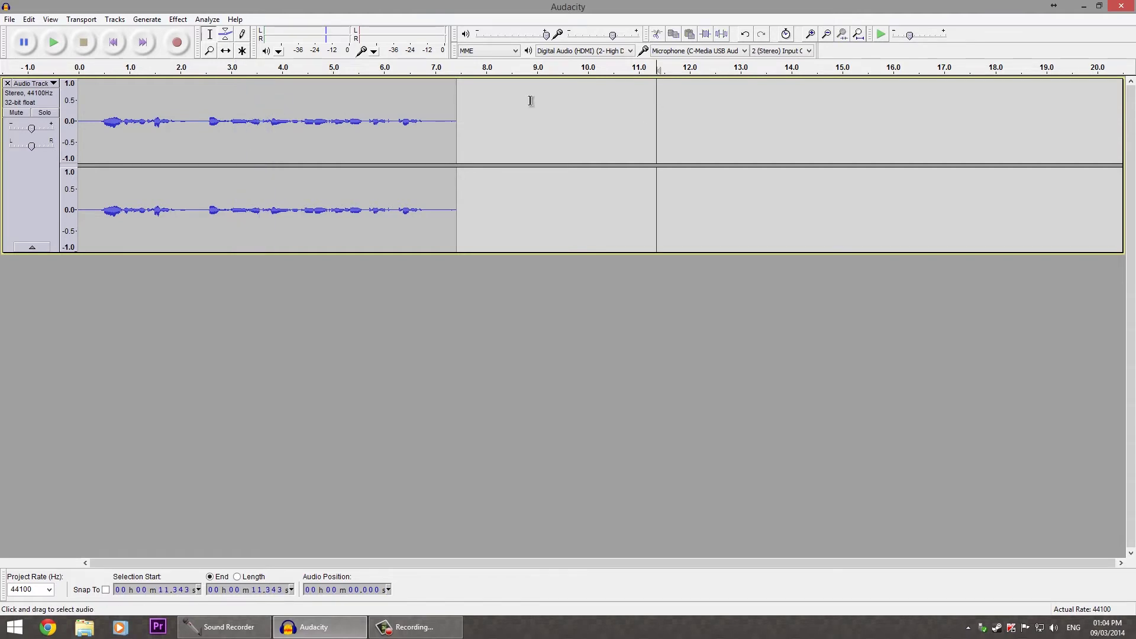
{"action": "key", "text": "Home"}
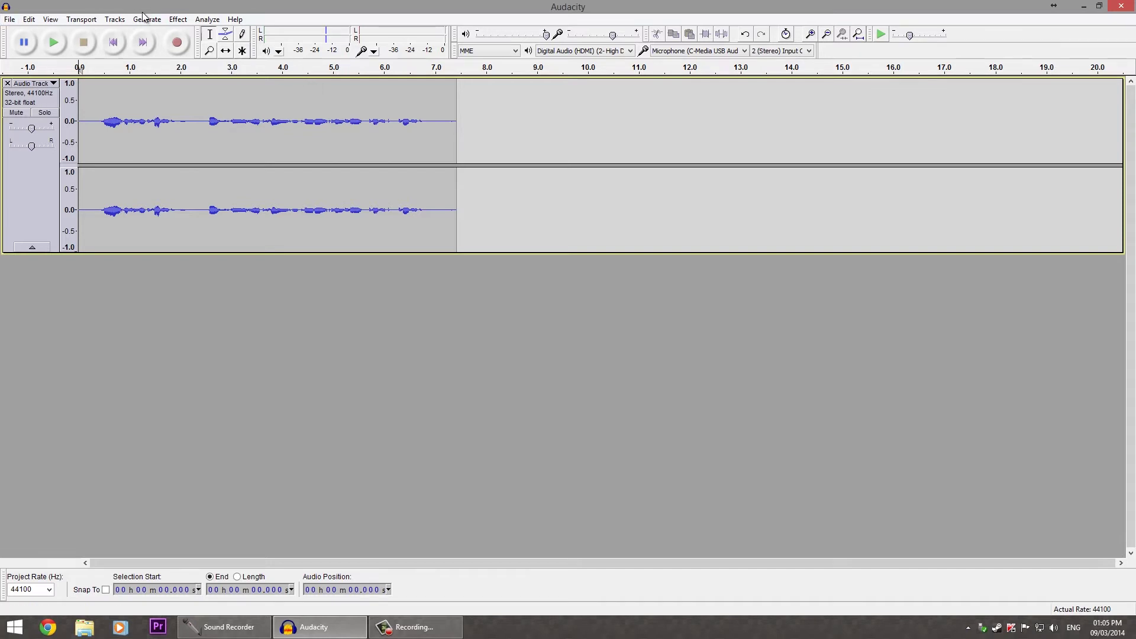
- Close the Compressor without applying it, then boost the track 16.3 dB with Amplify
{"action": "left_click", "coordinate": [178, 19]}
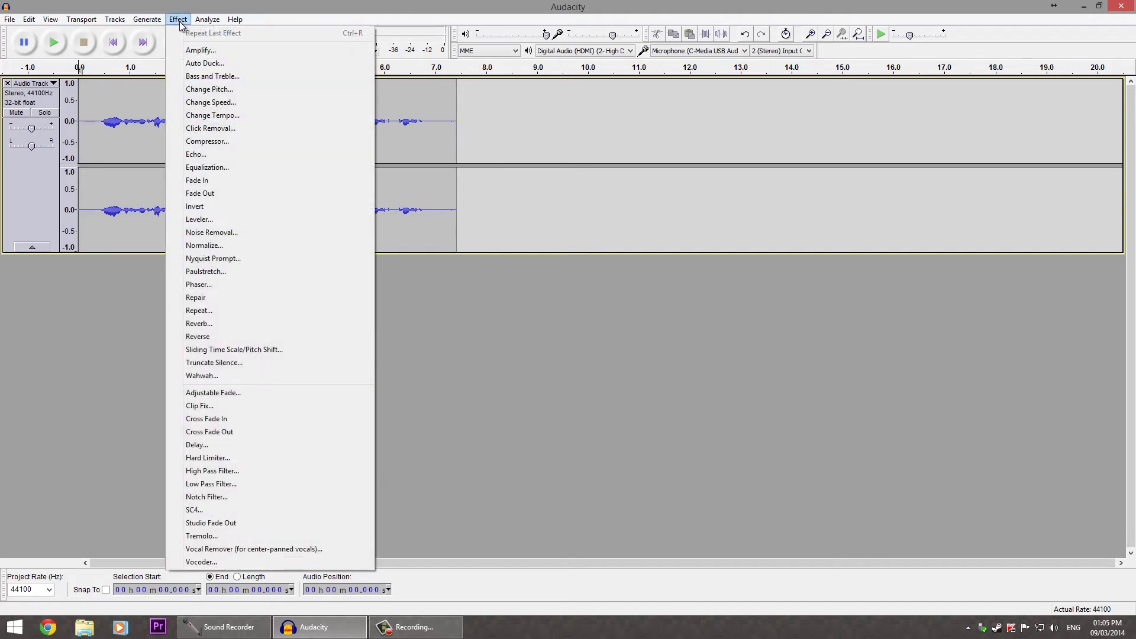
{"action": "left_click", "coordinate": [214, 138]}
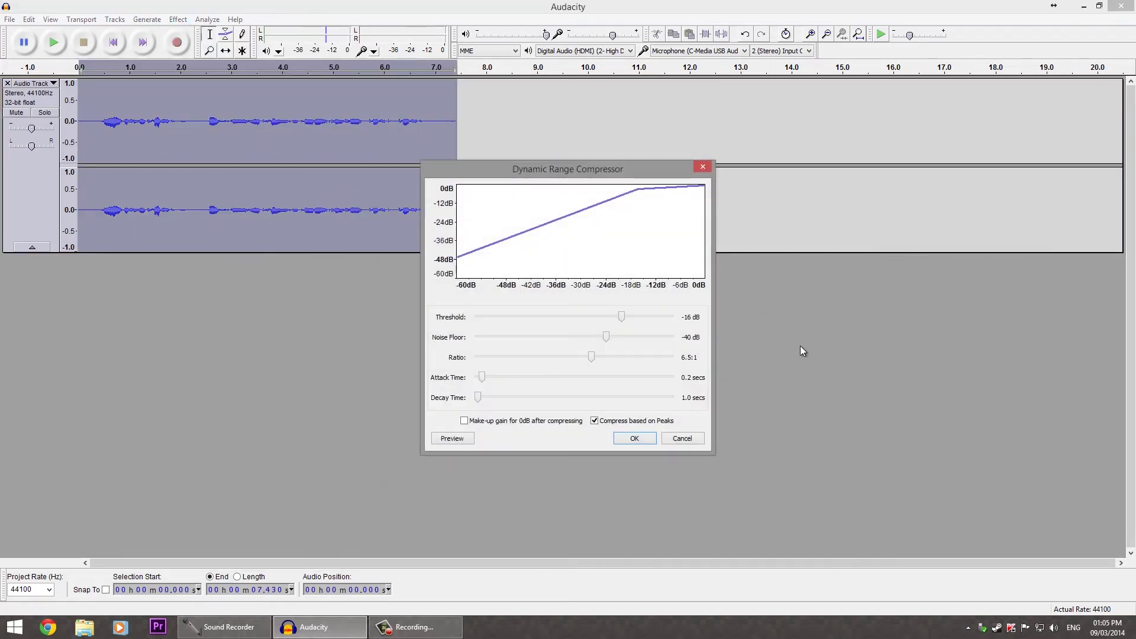
{"action": "left_click", "coordinate": [680, 439]}
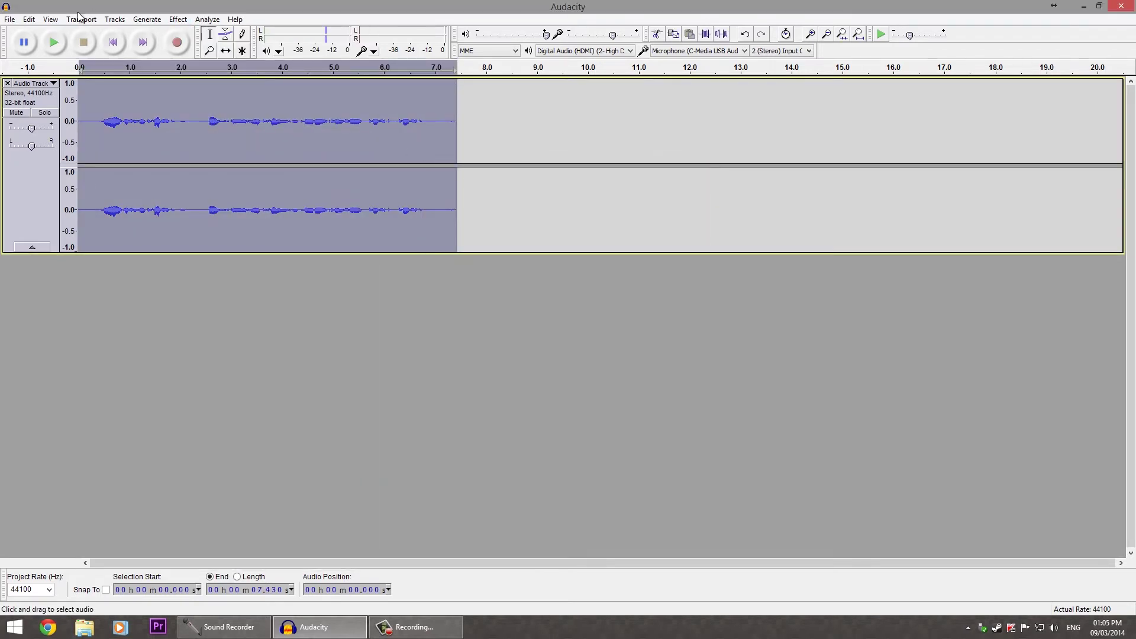
{"action": "left_click", "coordinate": [179, 19]}
{"action": "left_click", "coordinate": [198, 49]}
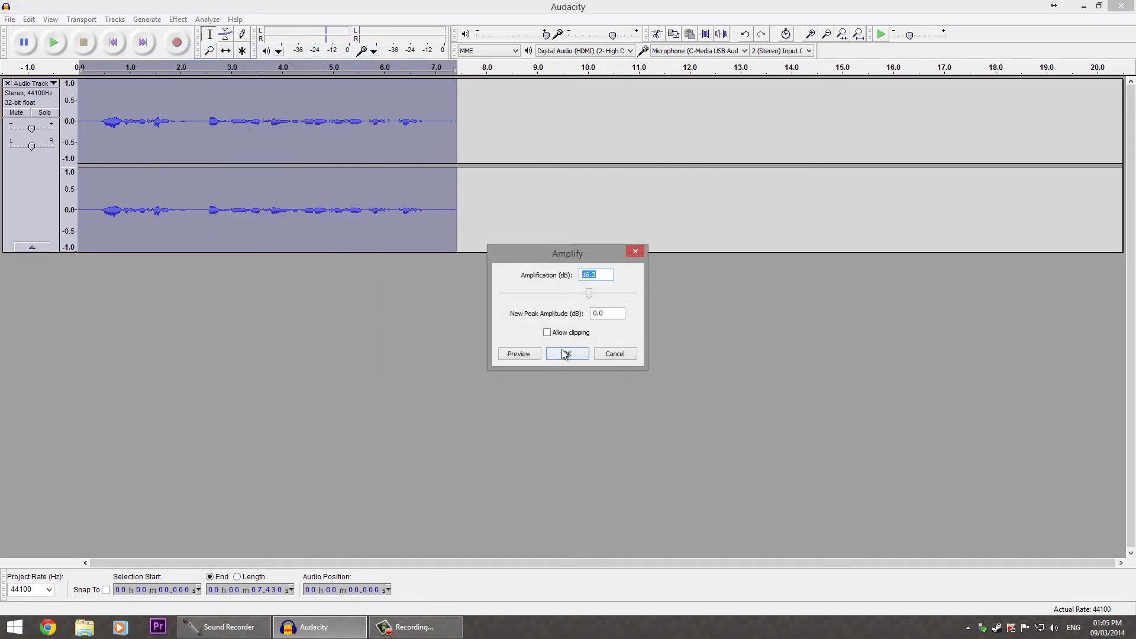
{"action": "left_click", "coordinate": [562, 353]}
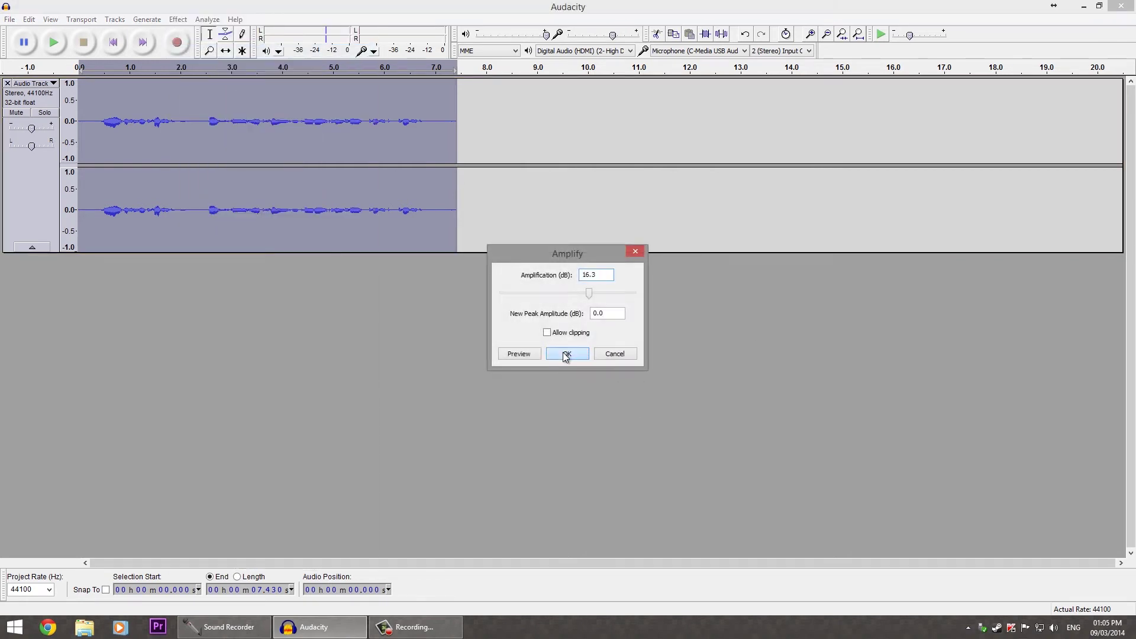
- Play the amplified track with the gain raised to +14 dB, then return gain to 0 dB
{"action": "left_click", "coordinate": [114, 42]}
{"action": "left_click", "coordinate": [53, 42]}
{"action": "left_click", "coordinate": [83, 42]}
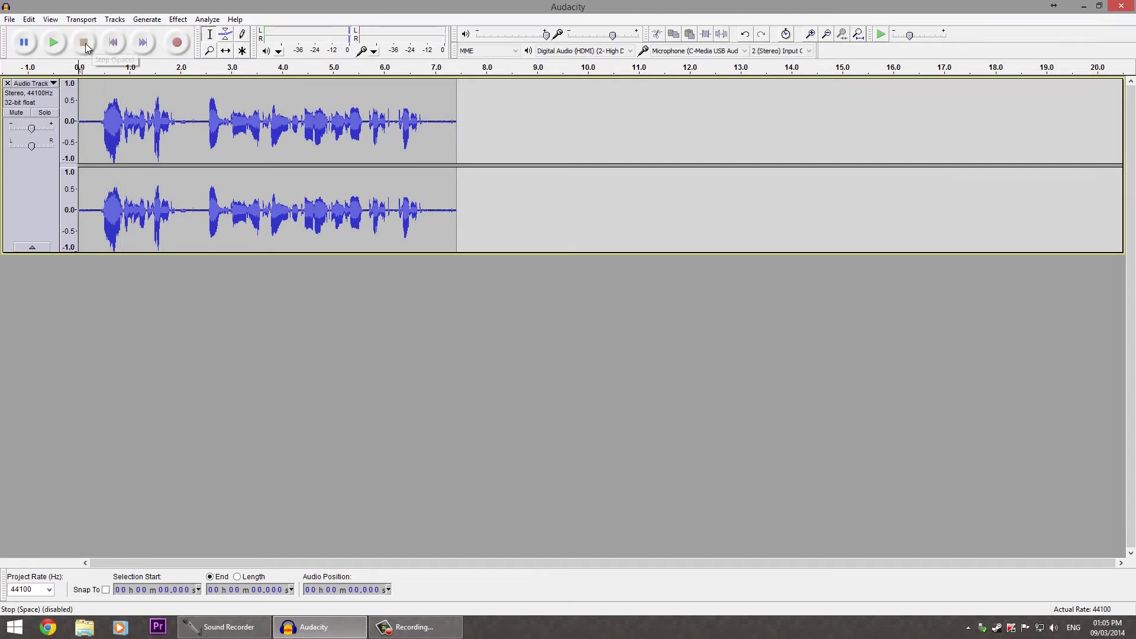
{"action": "left_click_drag", "start_coordinate": [96, 119], "coordinate": [52, 130]}
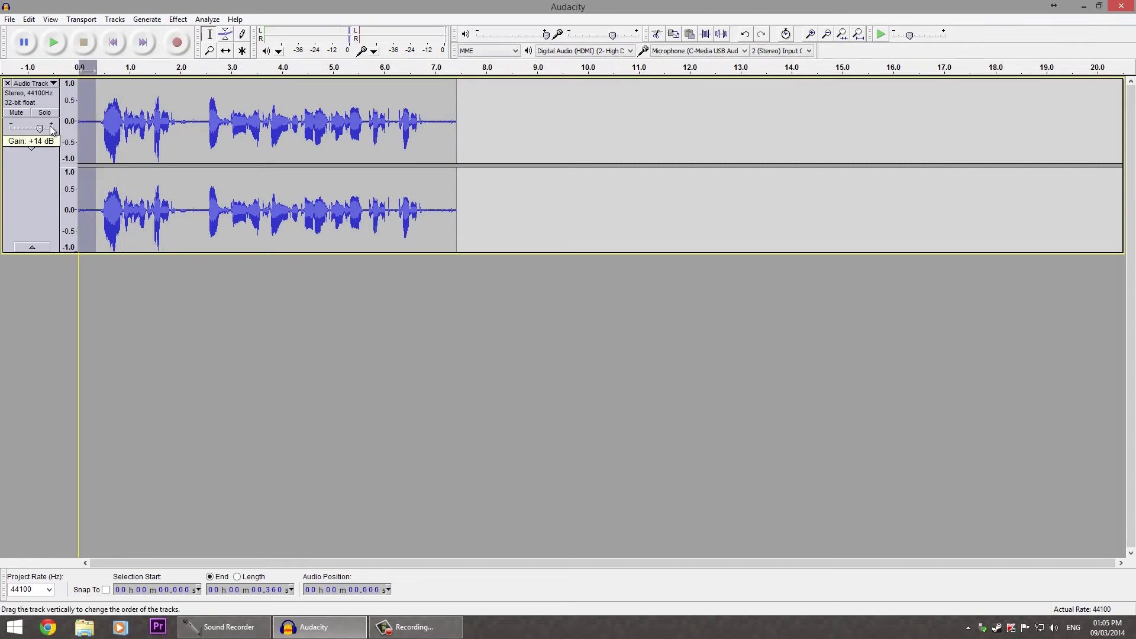
{"action": "left_click", "coordinate": [53, 42]}
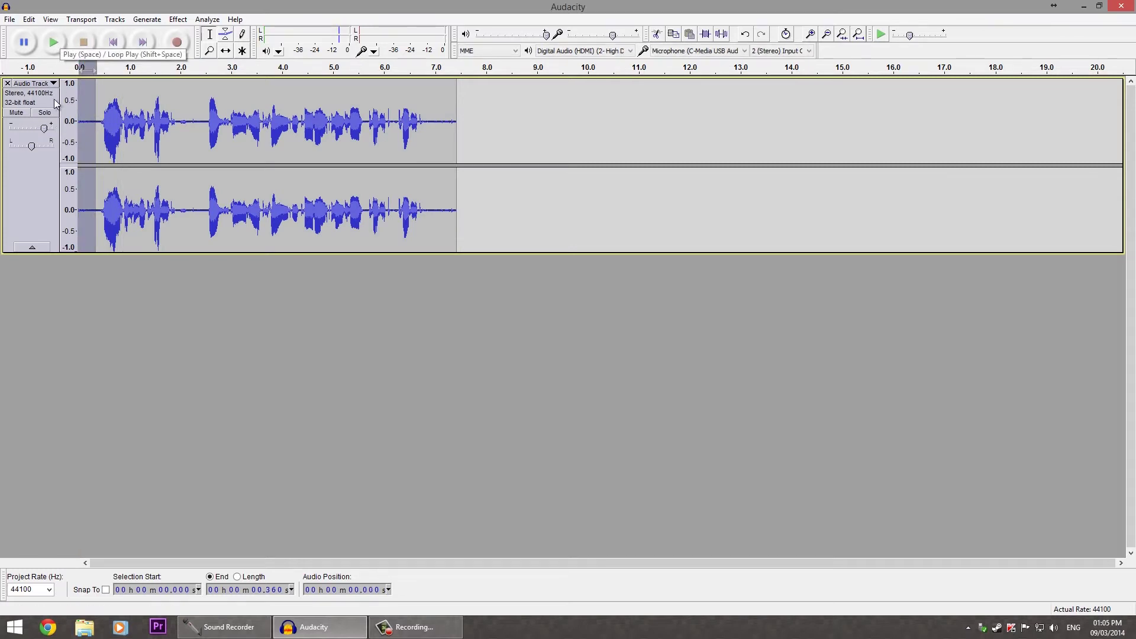
{"action": "left_click_drag", "start_coordinate": [33, 130], "coordinate": [34, 132]}
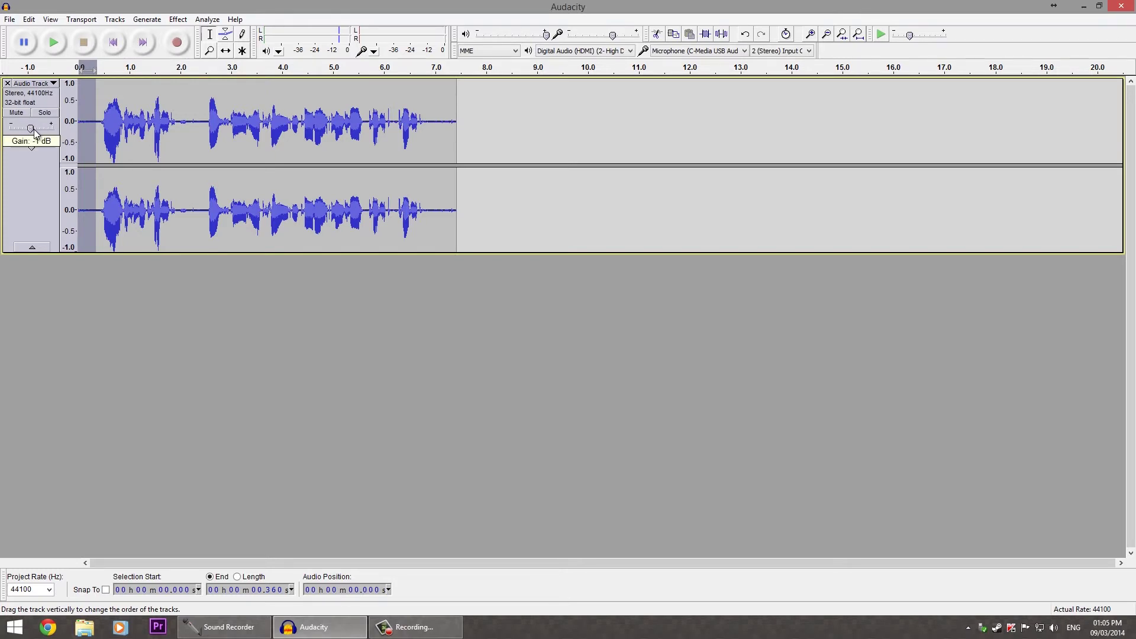
- Undo both the gain change and the 16.3 dB amplification
{"action": "left_click", "coordinate": [30, 20]}
{"action": "left_click", "coordinate": [31, 32]}
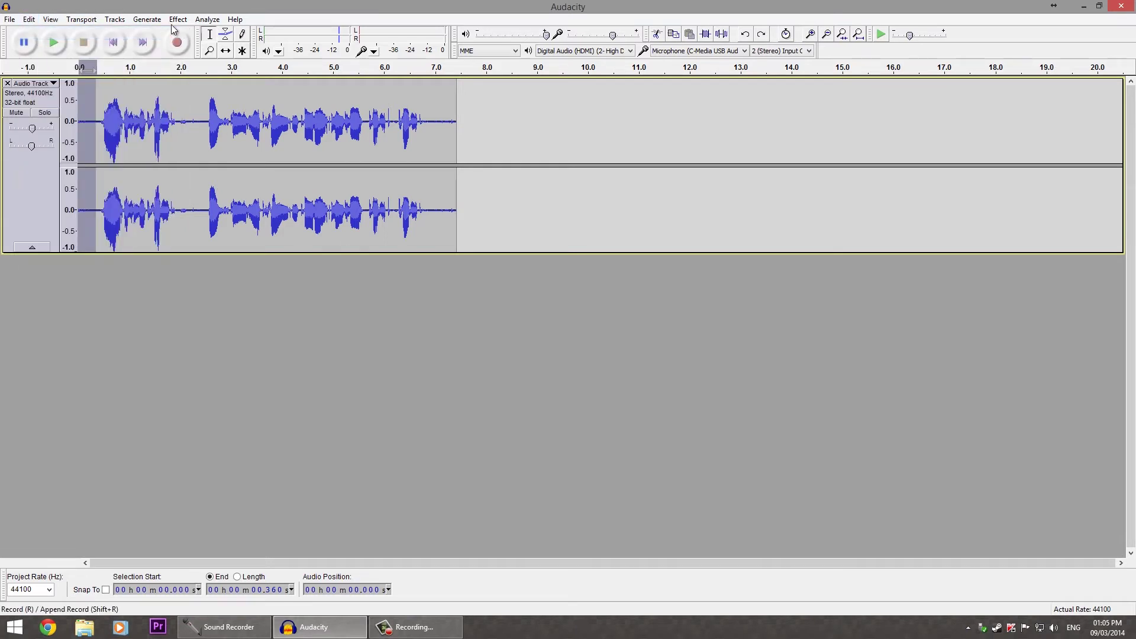
{"action": "left_click", "coordinate": [29, 20]}
{"action": "left_click", "coordinate": [29, 19]}
{"action": "left_click", "coordinate": [29, 20]}
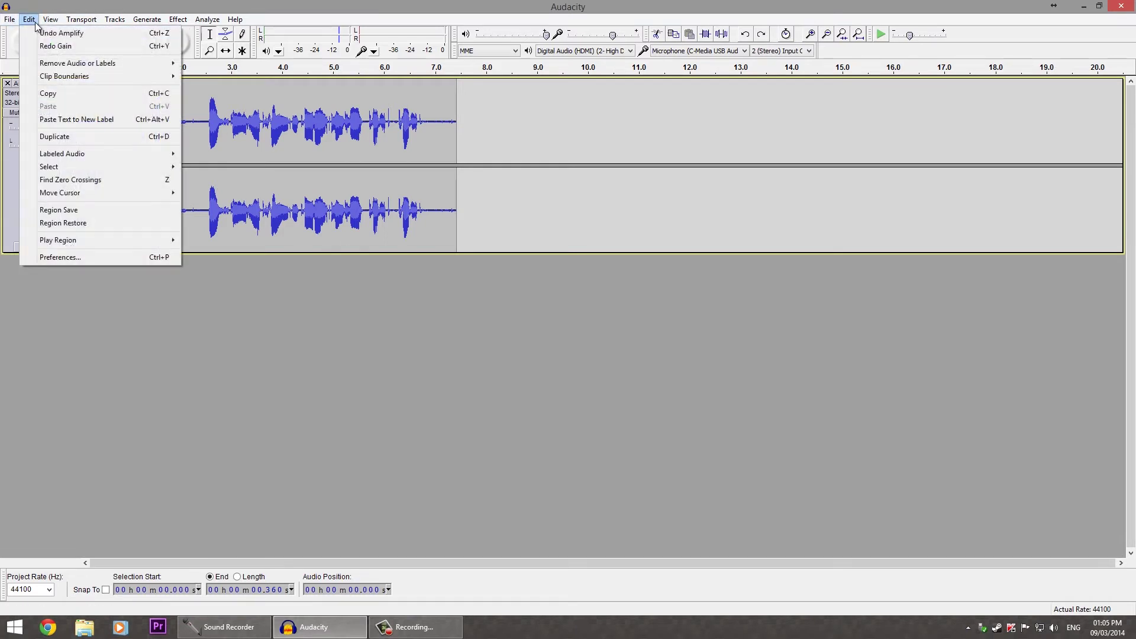
{"action": "left_click", "coordinate": [39, 33]}
{"action": "left_click", "coordinate": [179, 19]}
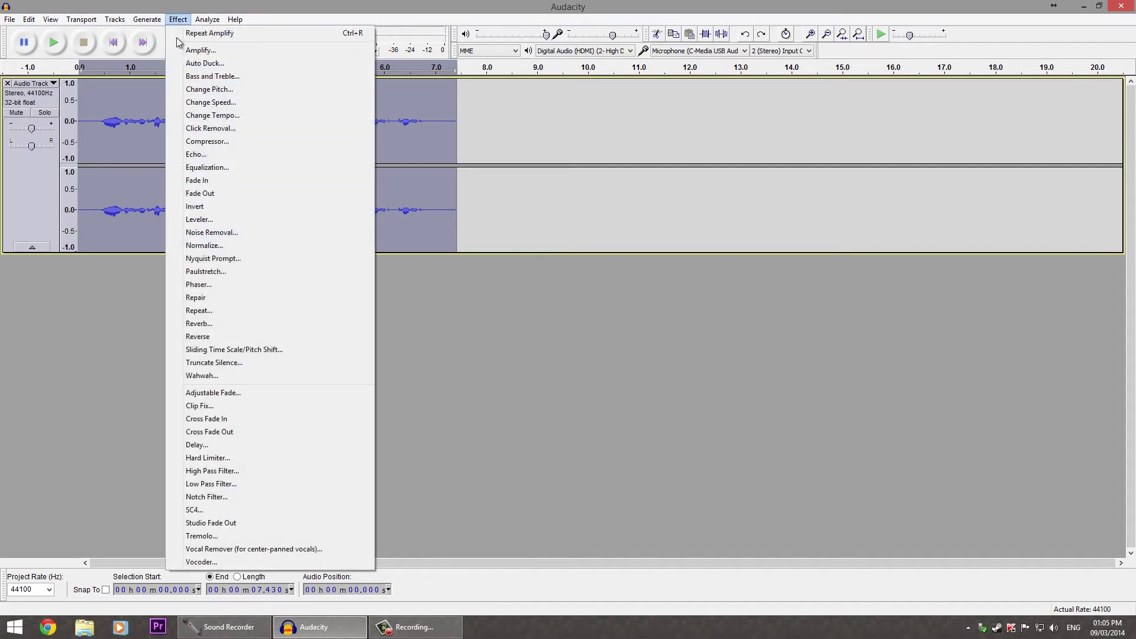
- Apply the Compressor at -16 dB threshold, -40 dB noise floor, 6.5:1 ratio, 0.2 s/1.0 s attack/decay
{"action": "left_click", "coordinate": [210, 141]}
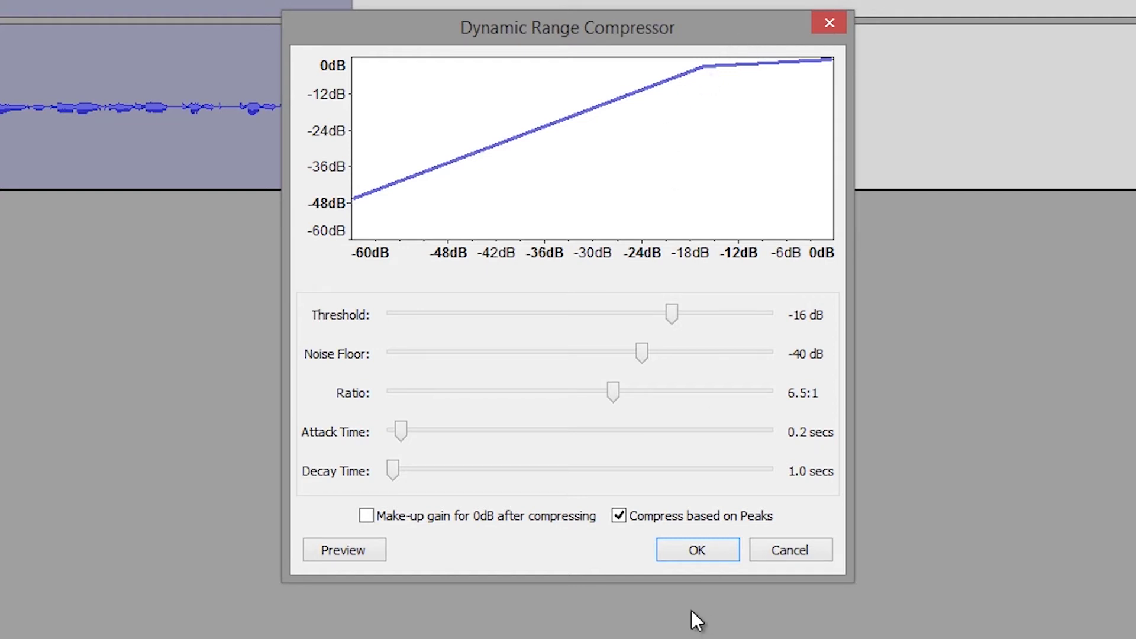
{"action": "left_click", "coordinate": [704, 556]}
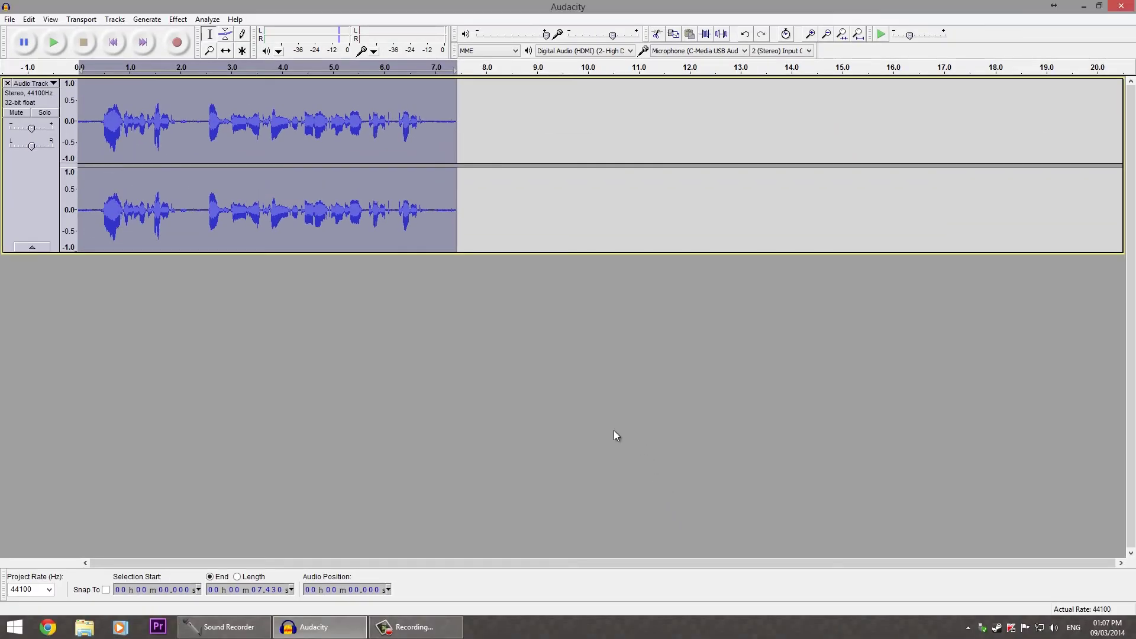
{"action": "left_click", "coordinate": [114, 43]}
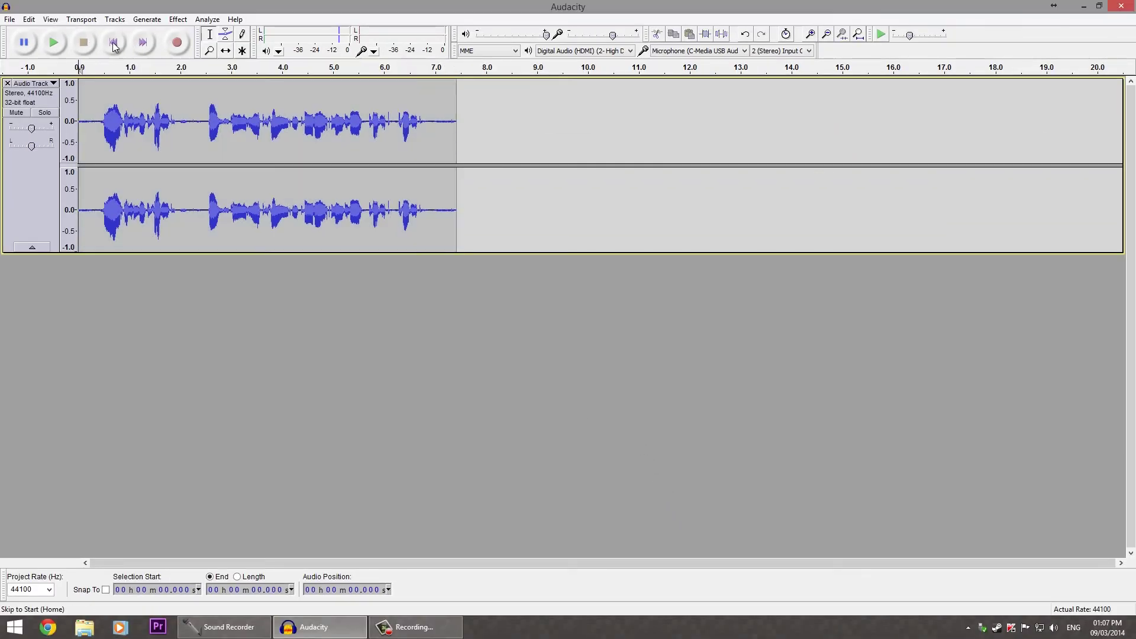
{"action": "left_click_drag", "start_coordinate": [106, 124], "coordinate": [422, 128]}
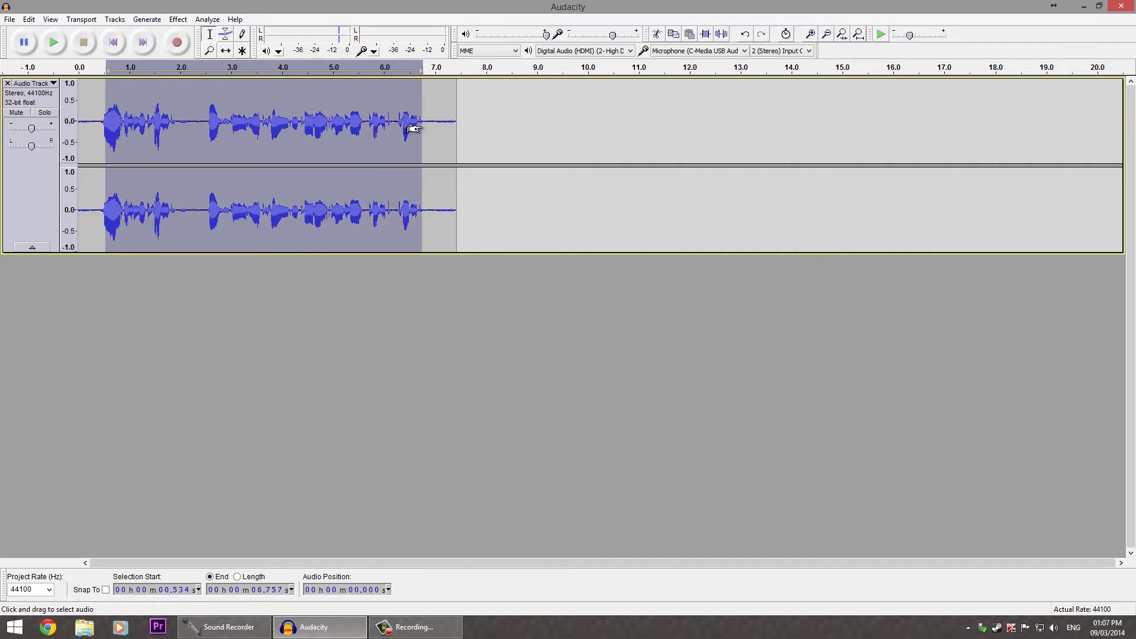
{"action": "left_click", "coordinate": [452, 129]}
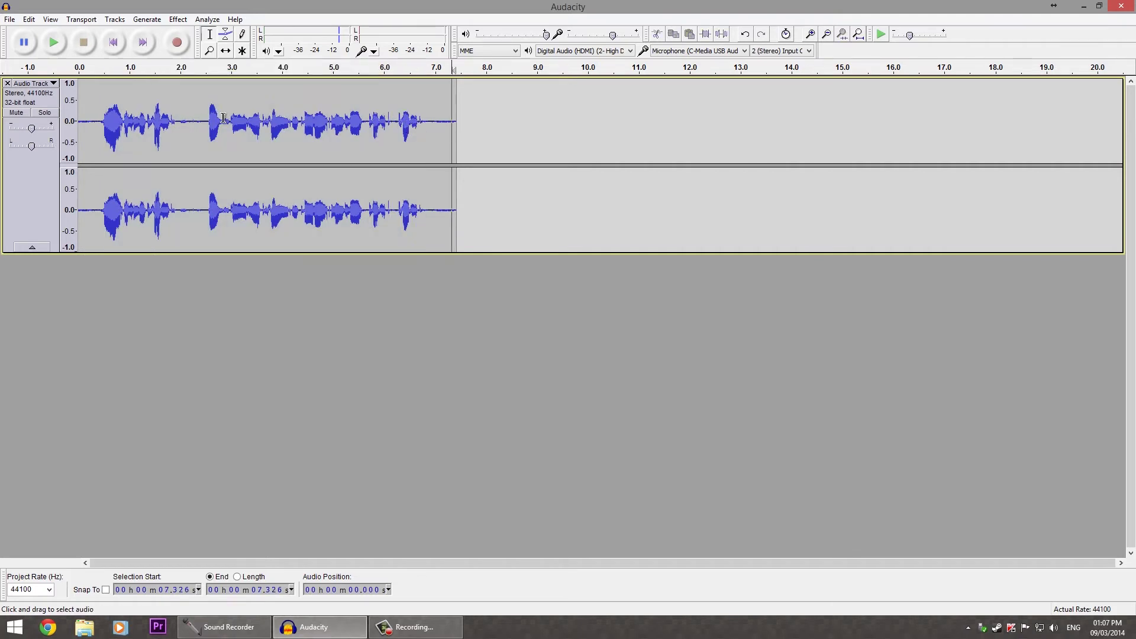
{"action": "left_click_drag", "start_coordinate": [104, 118], "coordinate": [264, 157]}
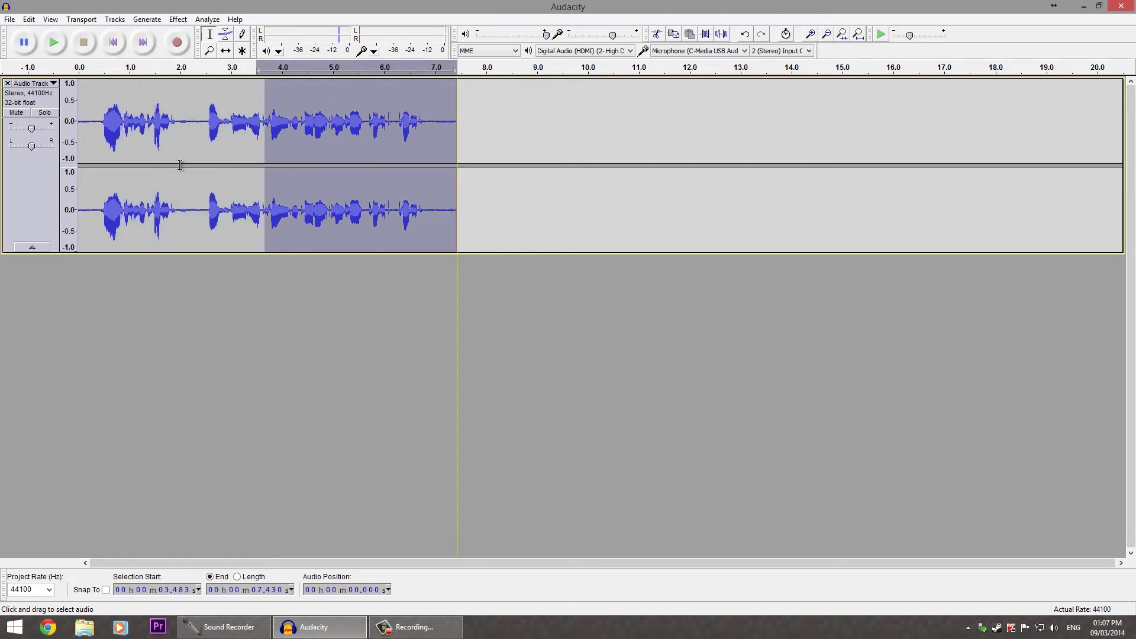
{"action": "left_click", "coordinate": [38, 165]}
{"action": "left_click", "coordinate": [474, 127]}
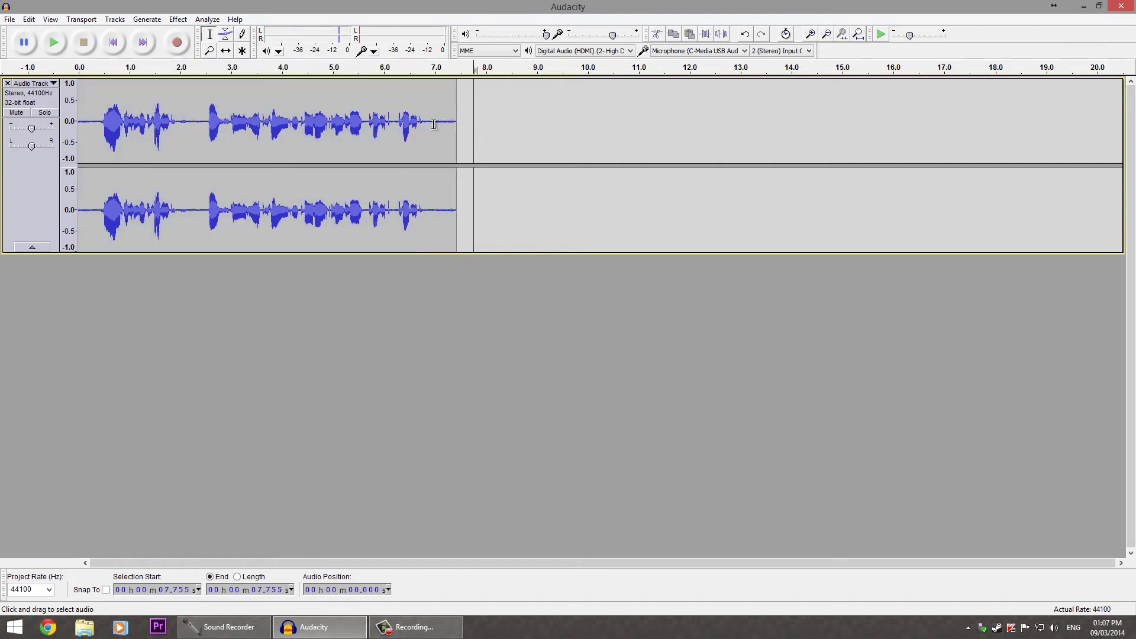
{"action": "left_click_drag", "start_coordinate": [427, 126], "coordinate": [101, 130]}
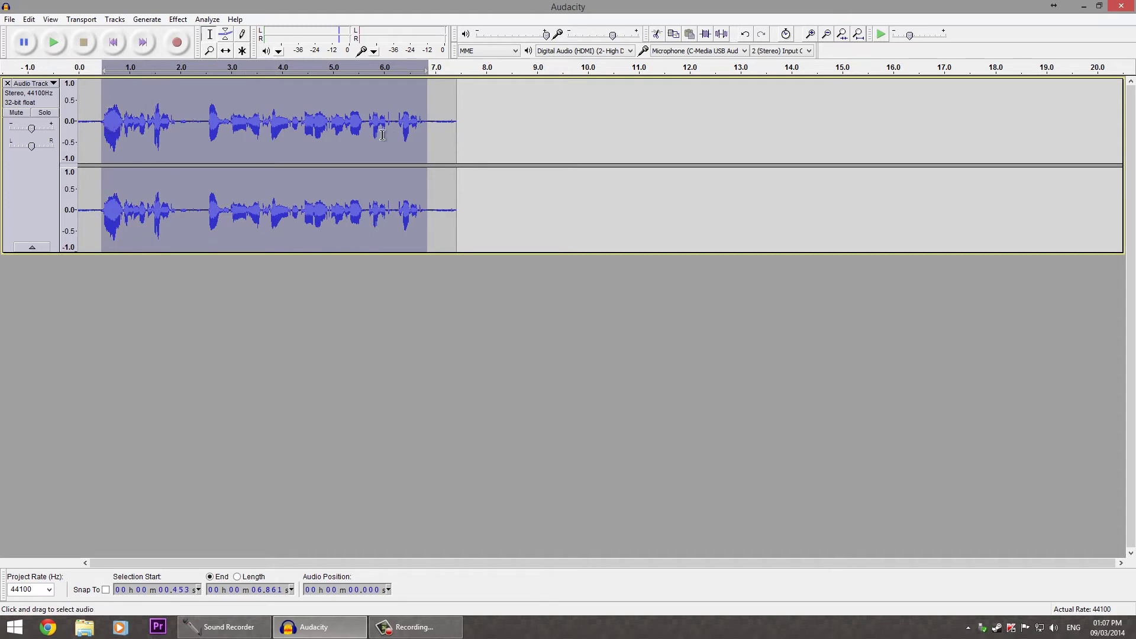
{"action": "left_click", "coordinate": [204, 131]}
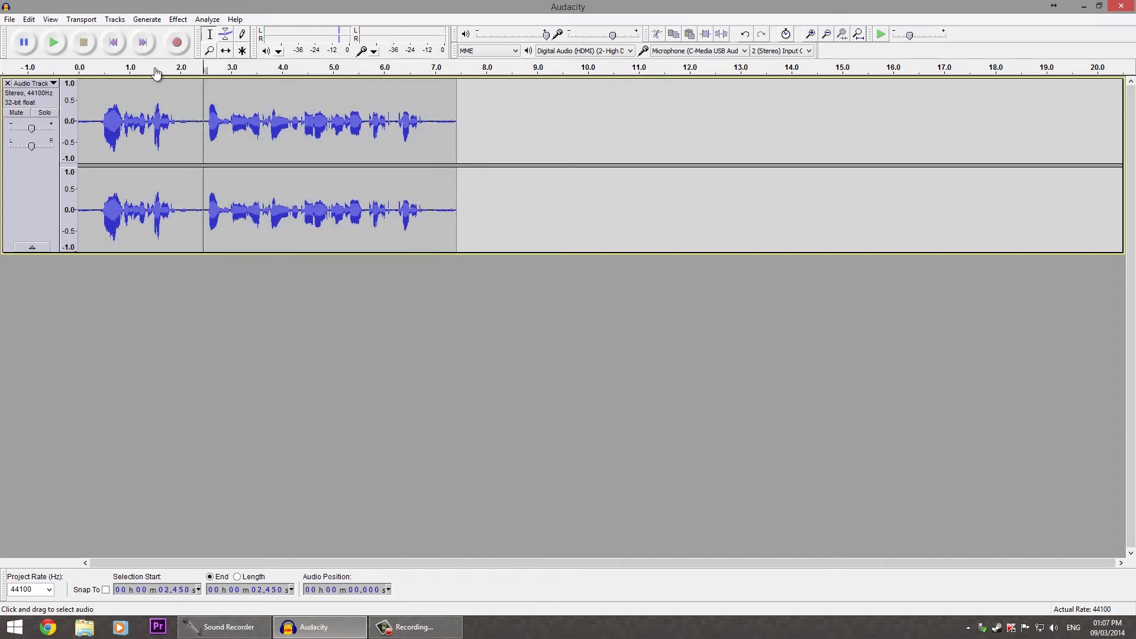
{"action": "left_click", "coordinate": [113, 42]}
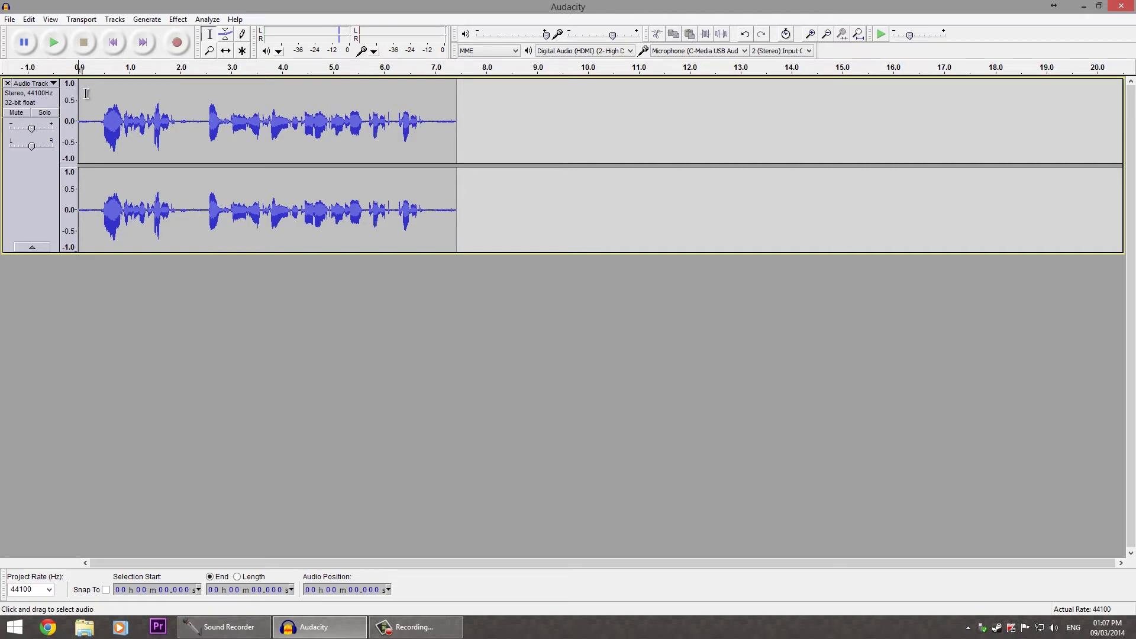
{"action": "left_click_drag", "start_coordinate": [97, 95], "coordinate": [71, 94]}
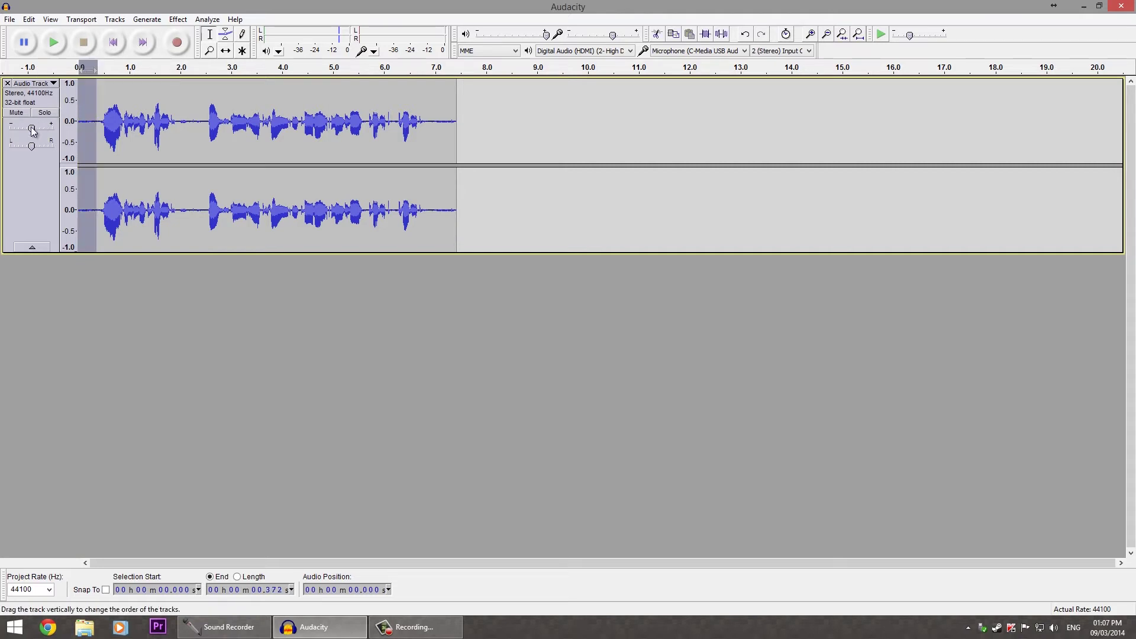
{"action": "left_click_drag", "start_coordinate": [32, 129], "coordinate": [45, 128]}
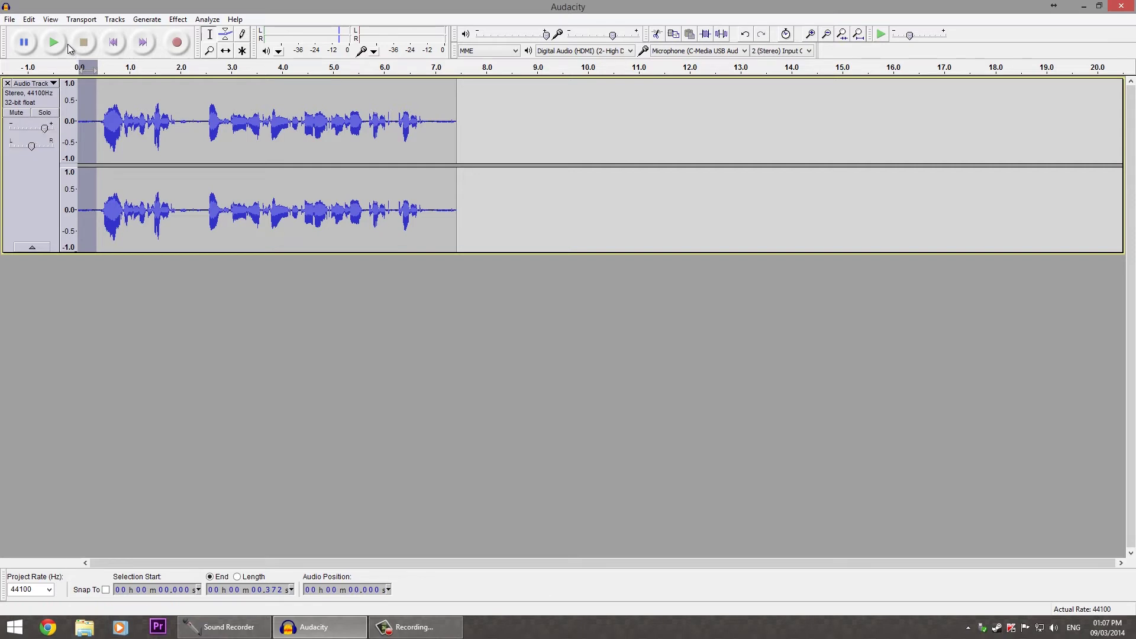
{"action": "left_click", "coordinate": [59, 43]}
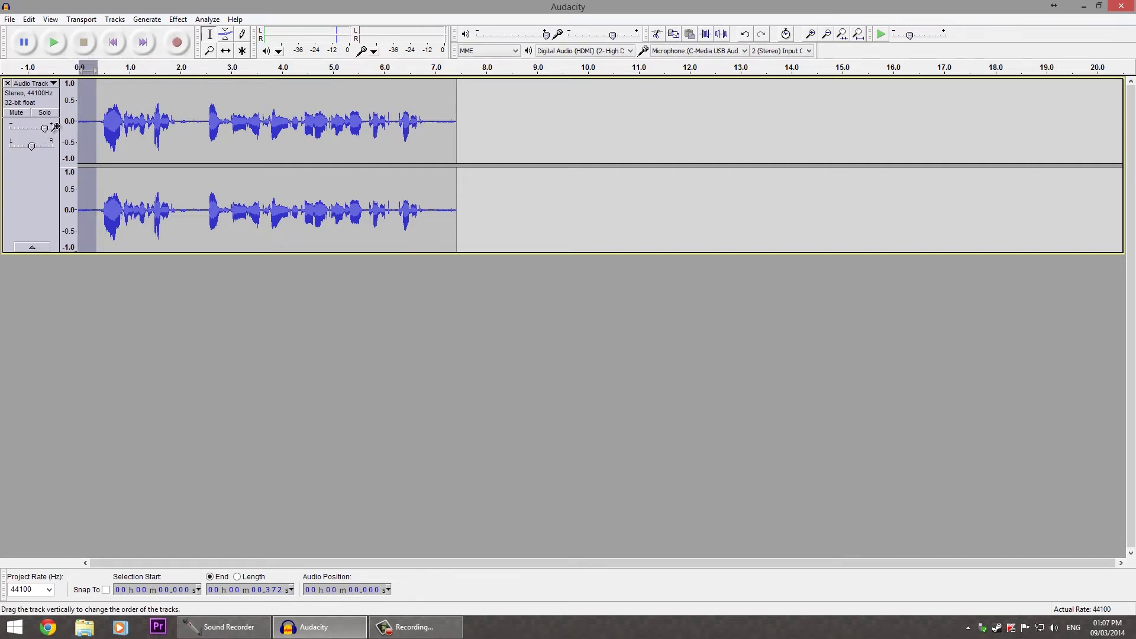
- Zoom into the waveform and audition a short quiet stretch near 0.35 s
{"action": "left_click", "coordinate": [810, 34]}
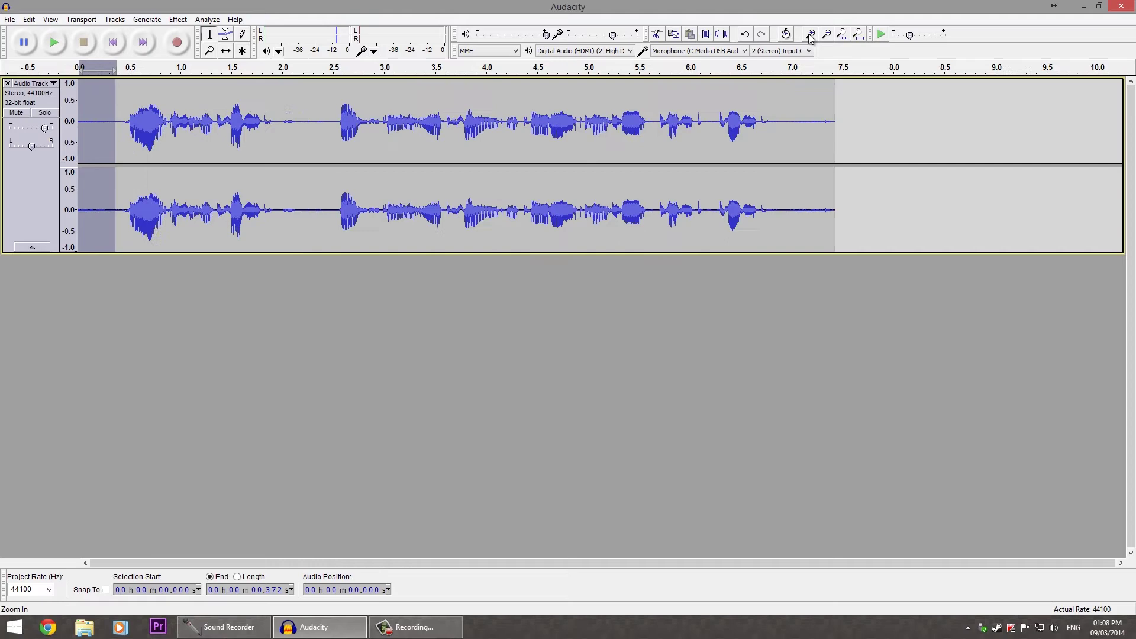
{"action": "double_click", "coordinate": [811, 35]}
{"action": "left_click", "coordinate": [828, 35]}
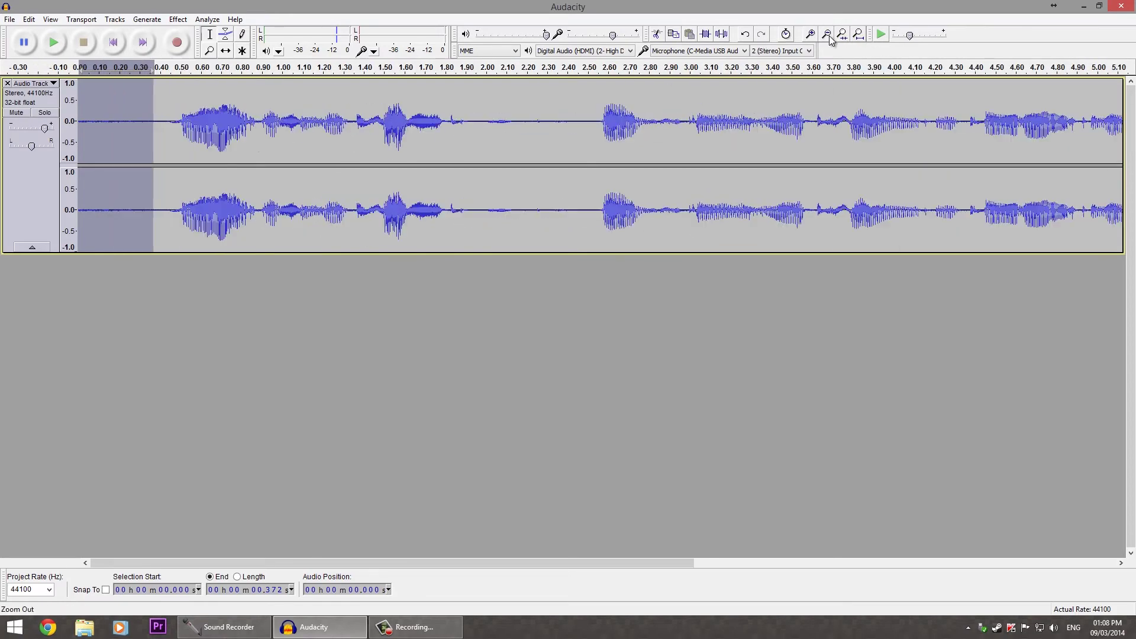
{"action": "left_click", "coordinate": [827, 35]}
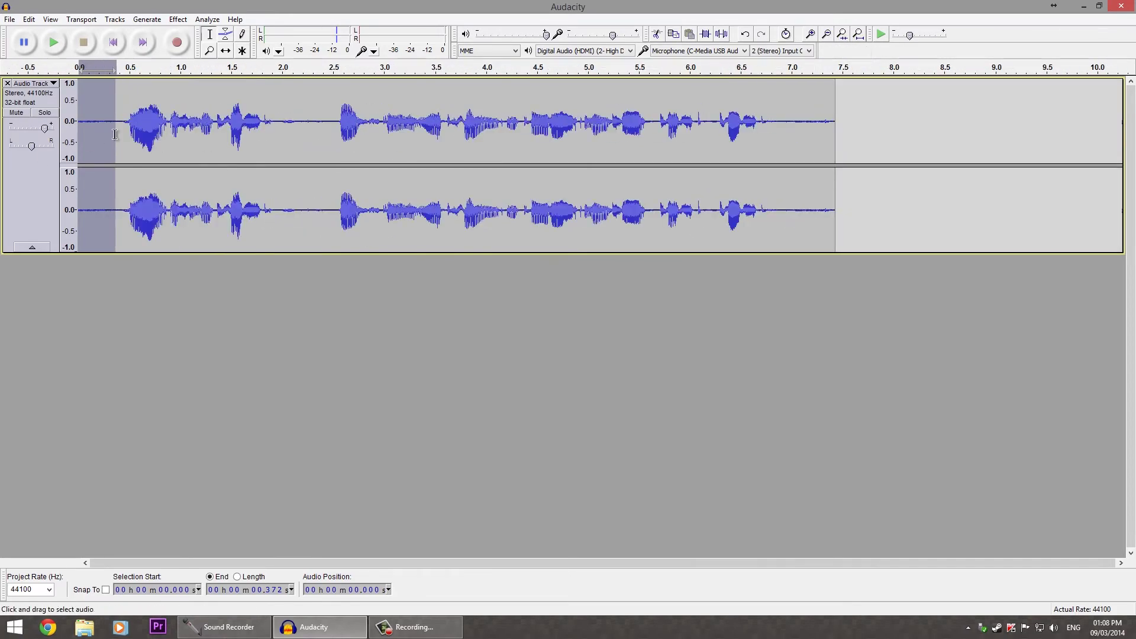
{"action": "left_click", "coordinate": [82, 62]}
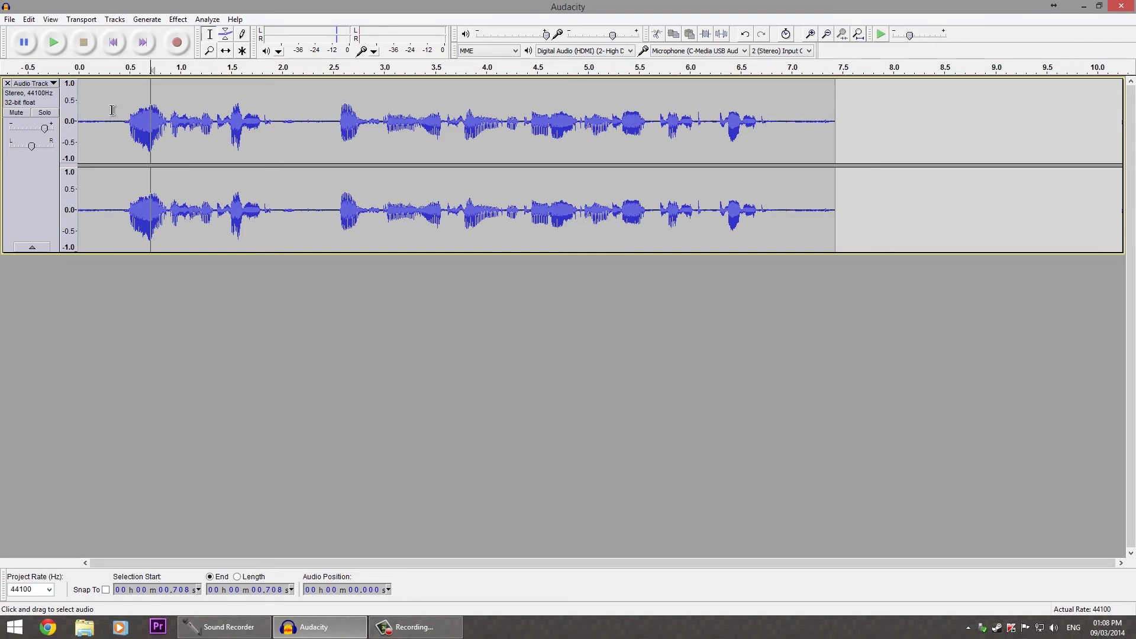
{"action": "left_click_drag", "start_coordinate": [113, 110], "coordinate": [123, 110]}
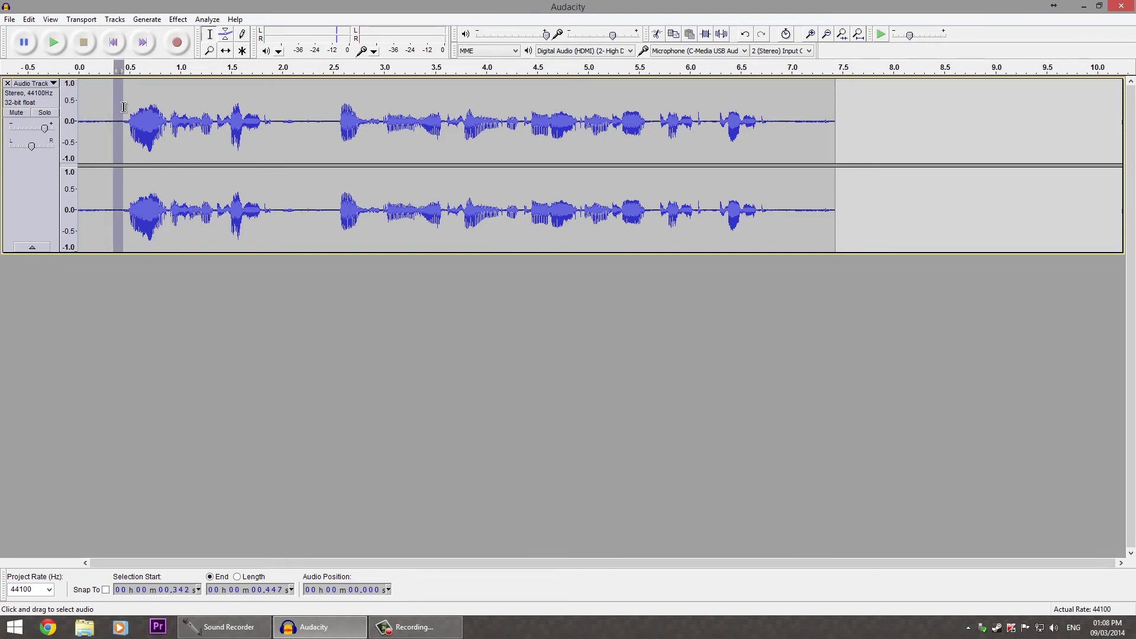
{"action": "left_click", "coordinate": [58, 42]}
{"action": "left_click", "coordinate": [56, 43]}
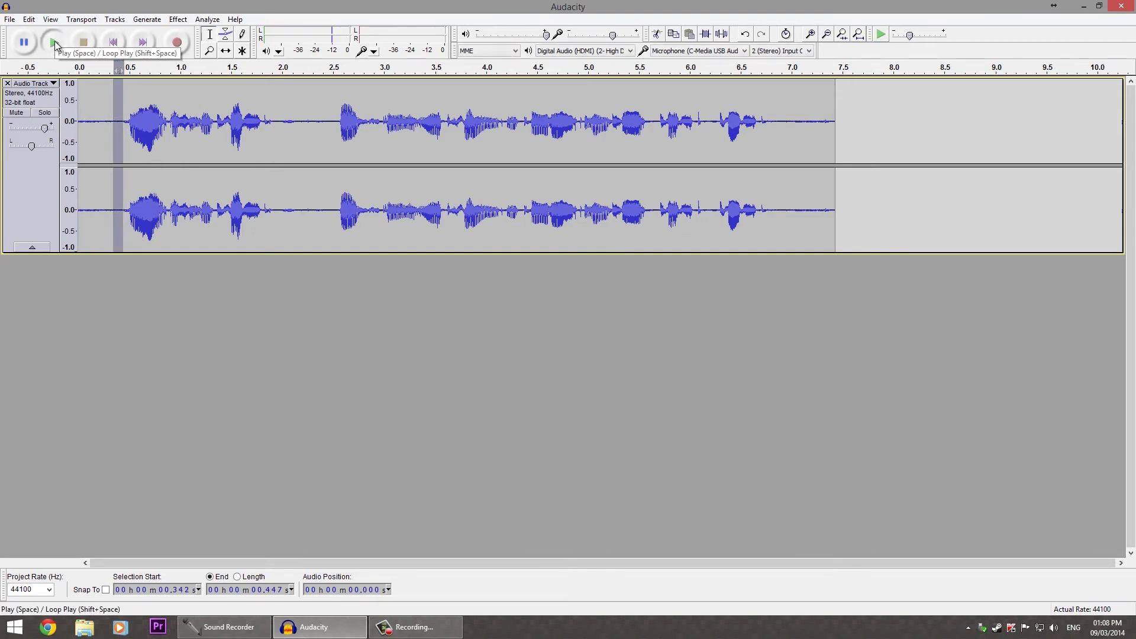
{"action": "left_click", "coordinate": [55, 43]}
- Select the quiet gap from 2.421 to 2.560 s and audition it repeatedly
{"action": "left_click", "coordinate": [325, 101]}
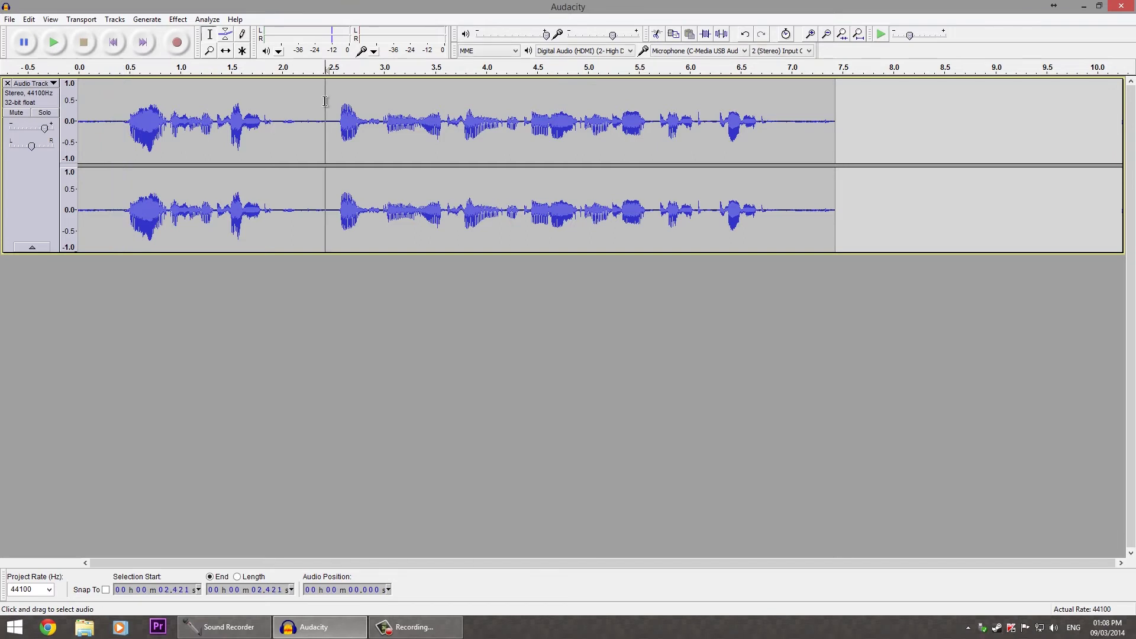
{"action": "left_click_drag", "start_coordinate": [325, 101], "coordinate": [339, 102]}
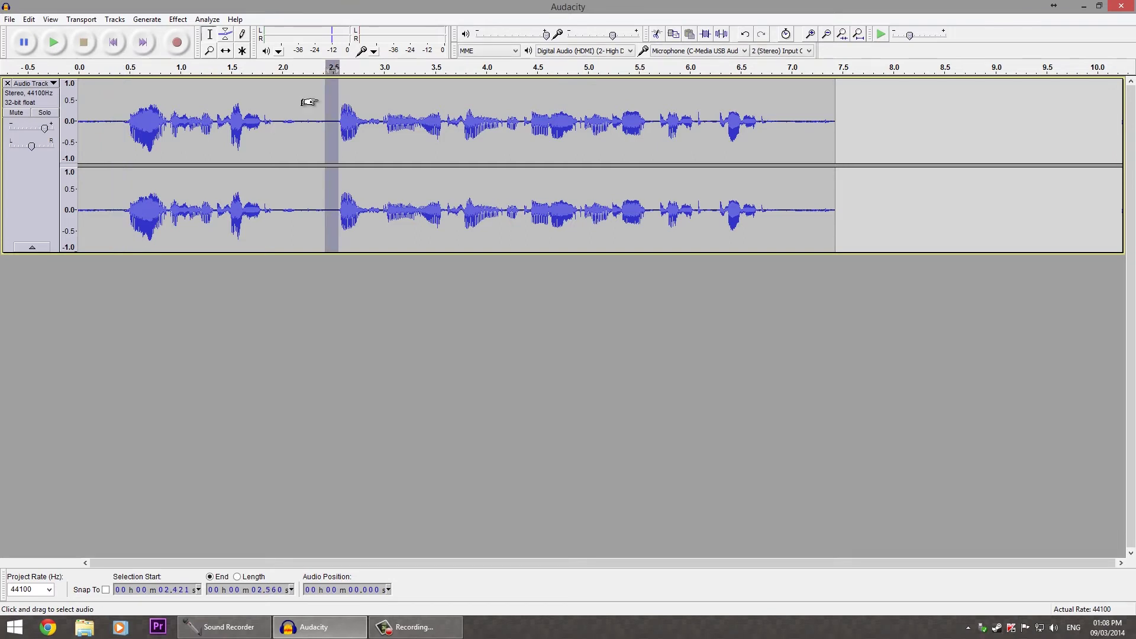
{"action": "left_click", "coordinate": [55, 48]}
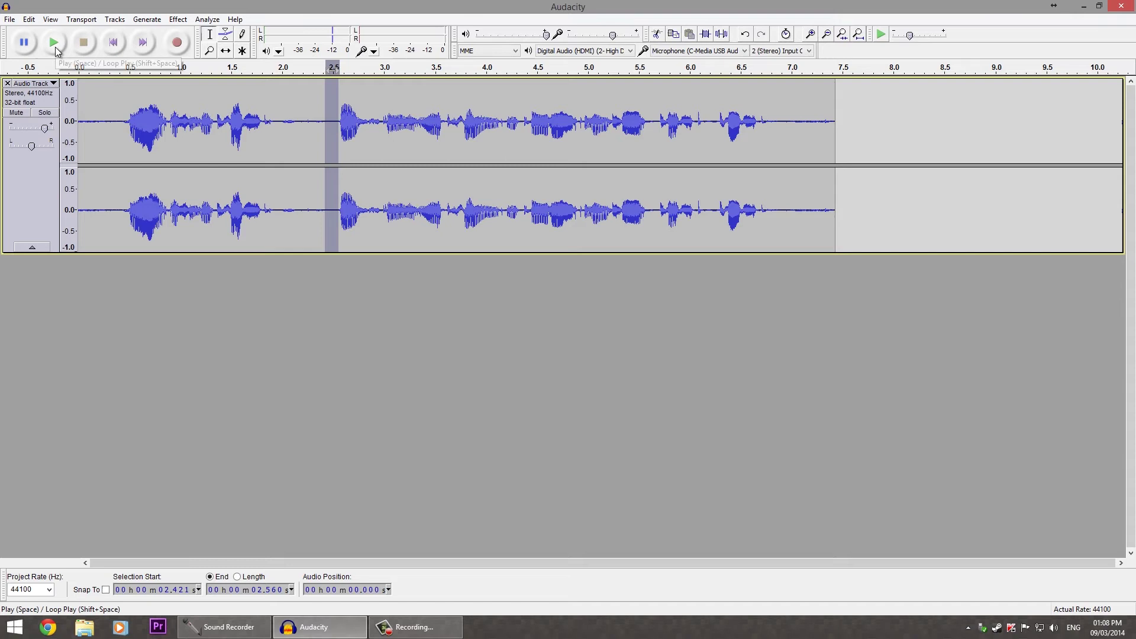
{"action": "left_click", "coordinate": [55, 47]}
{"action": "left_click", "coordinate": [55, 47]}
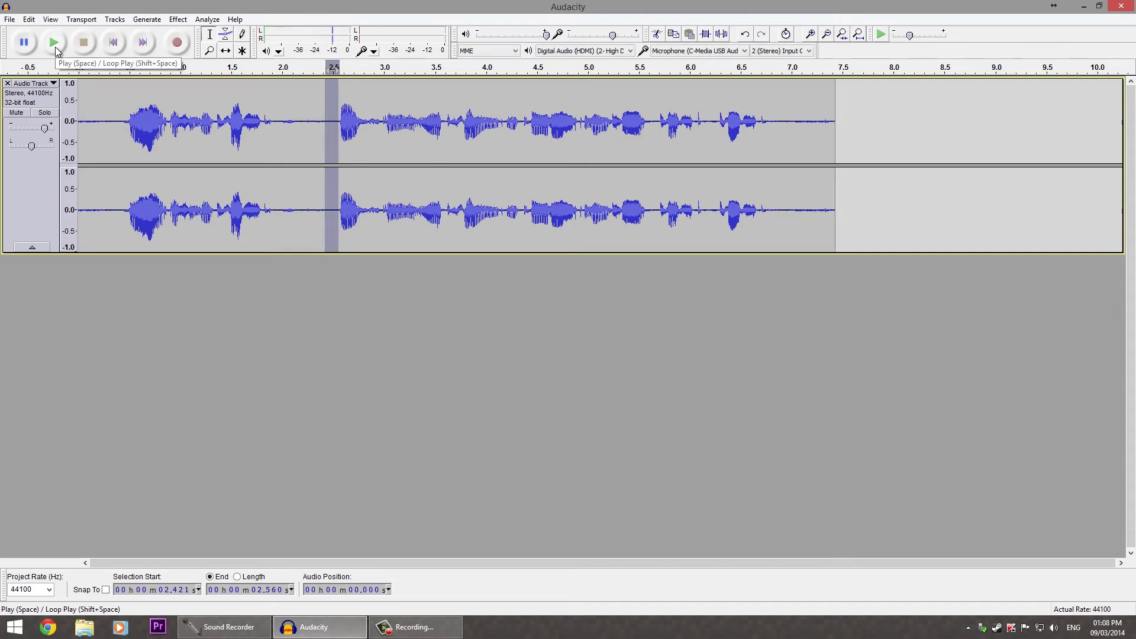
{"action": "left_click", "coordinate": [55, 47]}
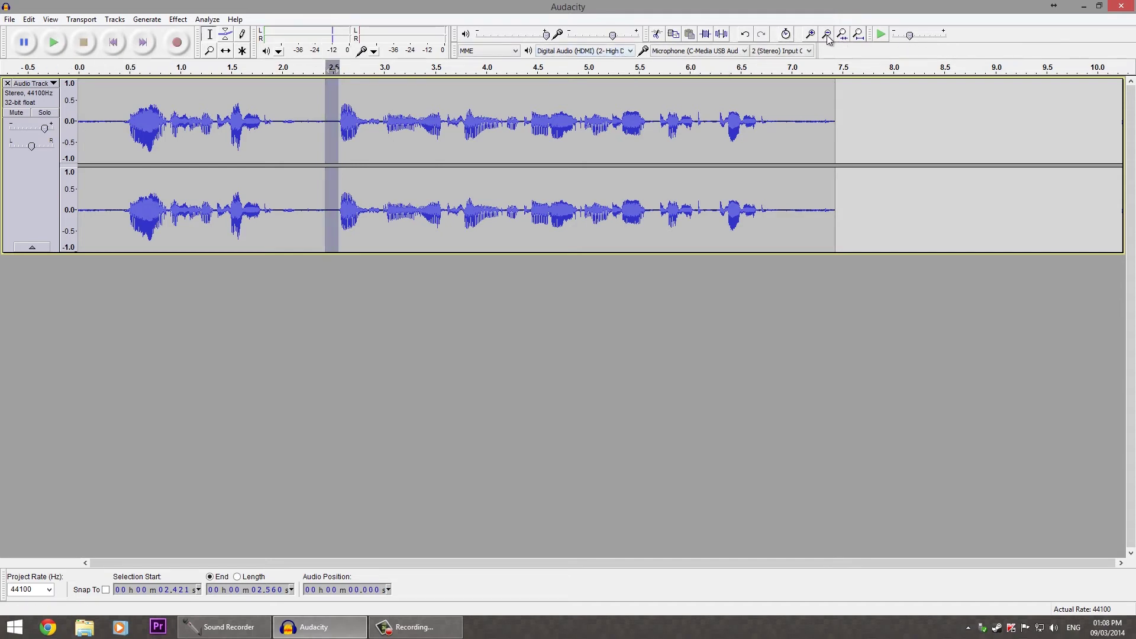
- Lower the track gain to about +2 dB and play from the beginning
{"action": "left_click", "coordinate": [119, 40]}
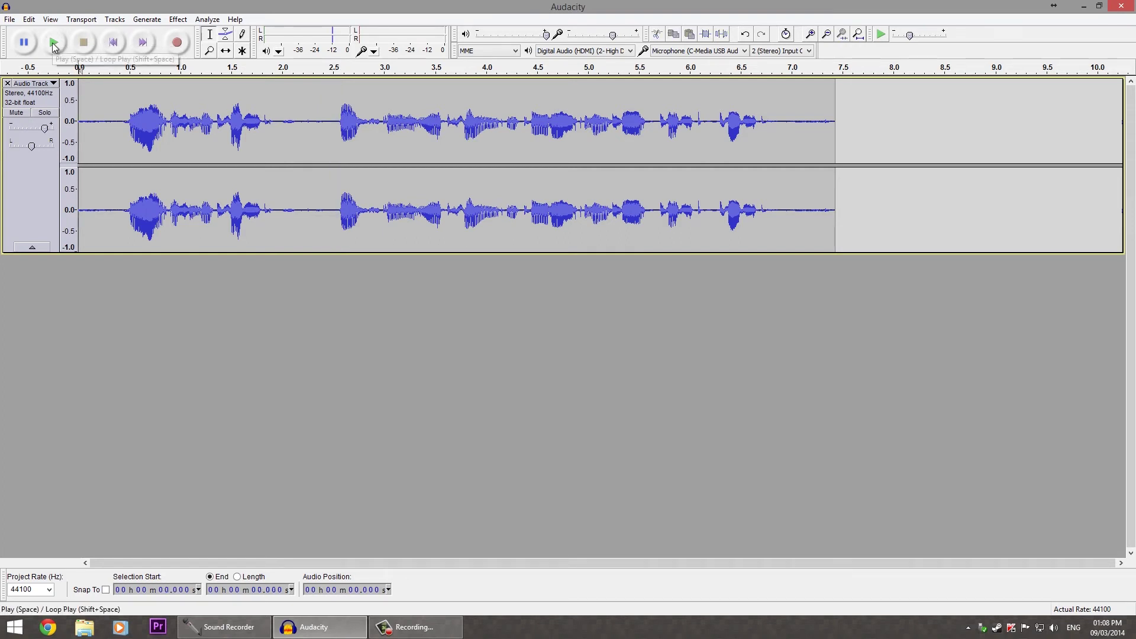
{"action": "left_click_drag", "start_coordinate": [33, 132], "coordinate": [32, 131]}
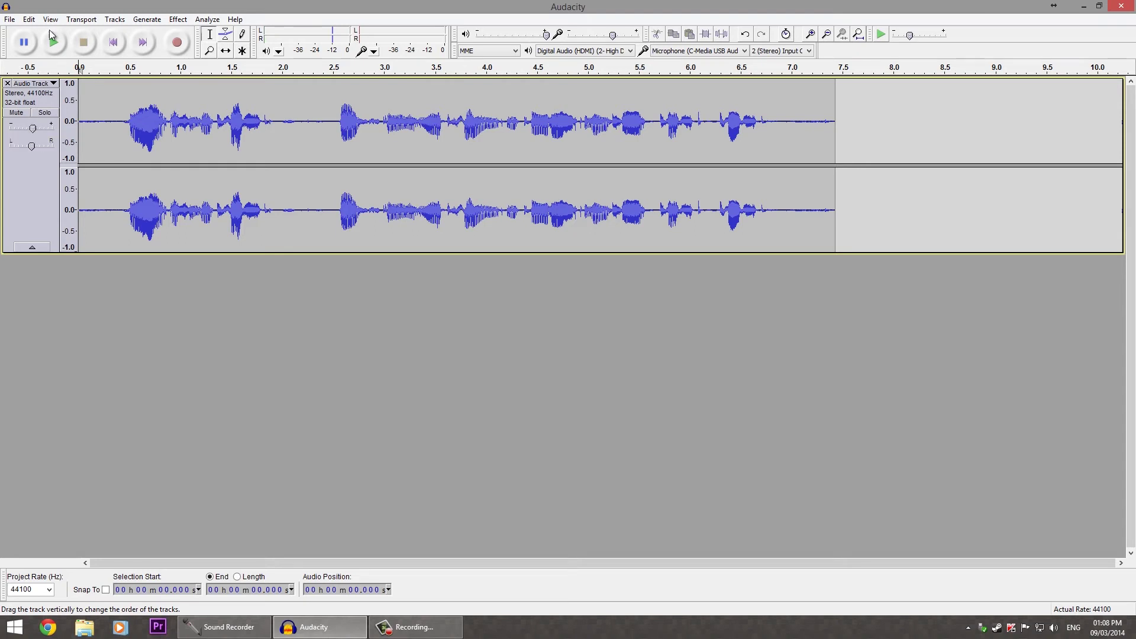
{"action": "left_click", "coordinate": [54, 45]}
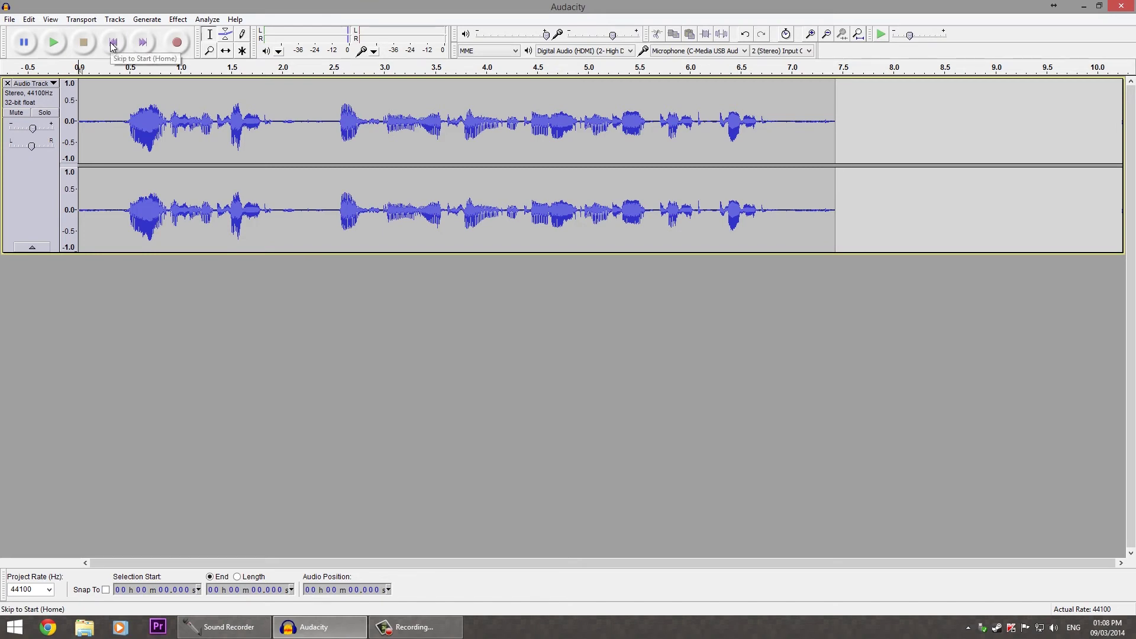
- Reselect the 2.421–2.560 s gap, raise the gain to +21 dB, and listen to it
{"action": "left_click", "coordinate": [325, 97]}
{"action": "left_click_drag", "start_coordinate": [330, 98], "coordinate": [339, 98]}
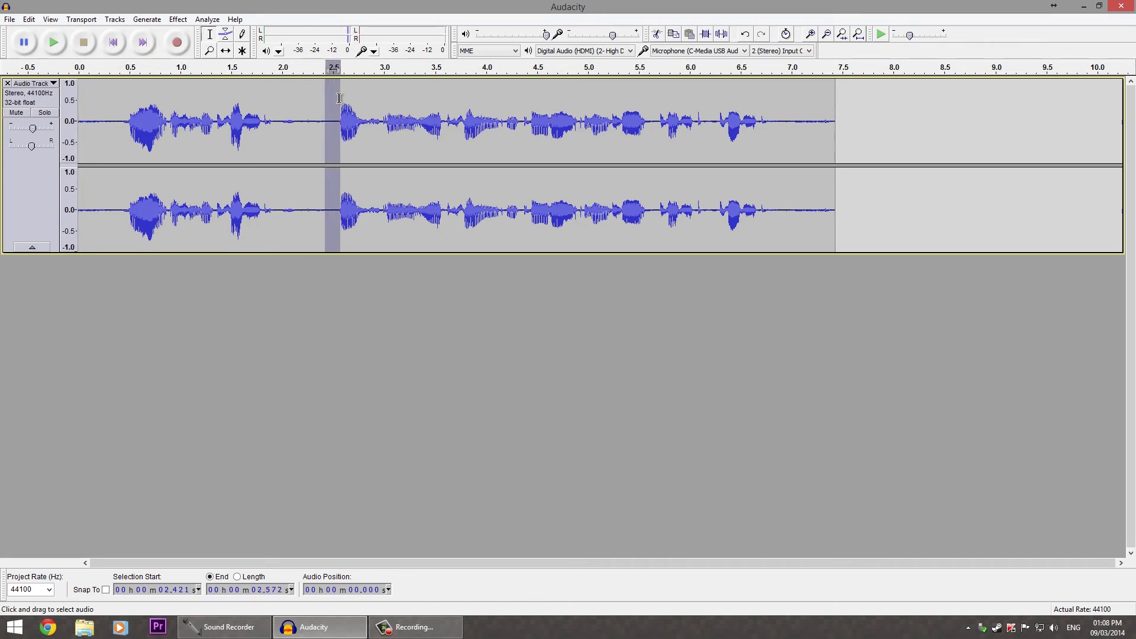
{"action": "left_click_drag", "start_coordinate": [33, 128], "coordinate": [46, 127]}
{"action": "left_click", "coordinate": [54, 42]}
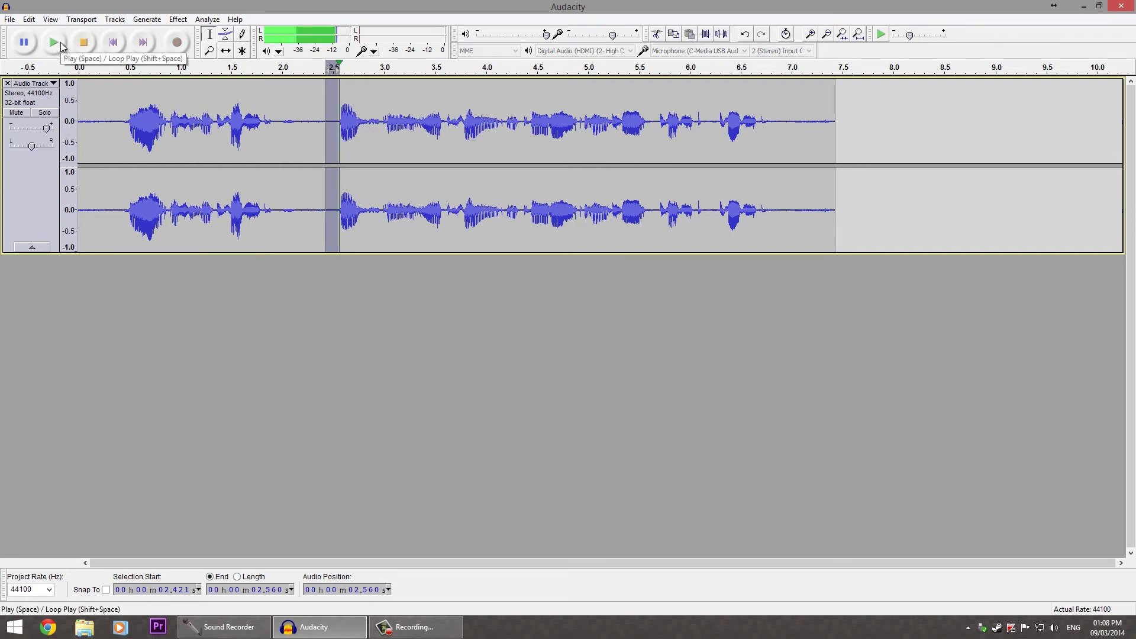
{"action": "left_click", "coordinate": [54, 42]}
{"action": "left_click", "coordinate": [177, 19]}
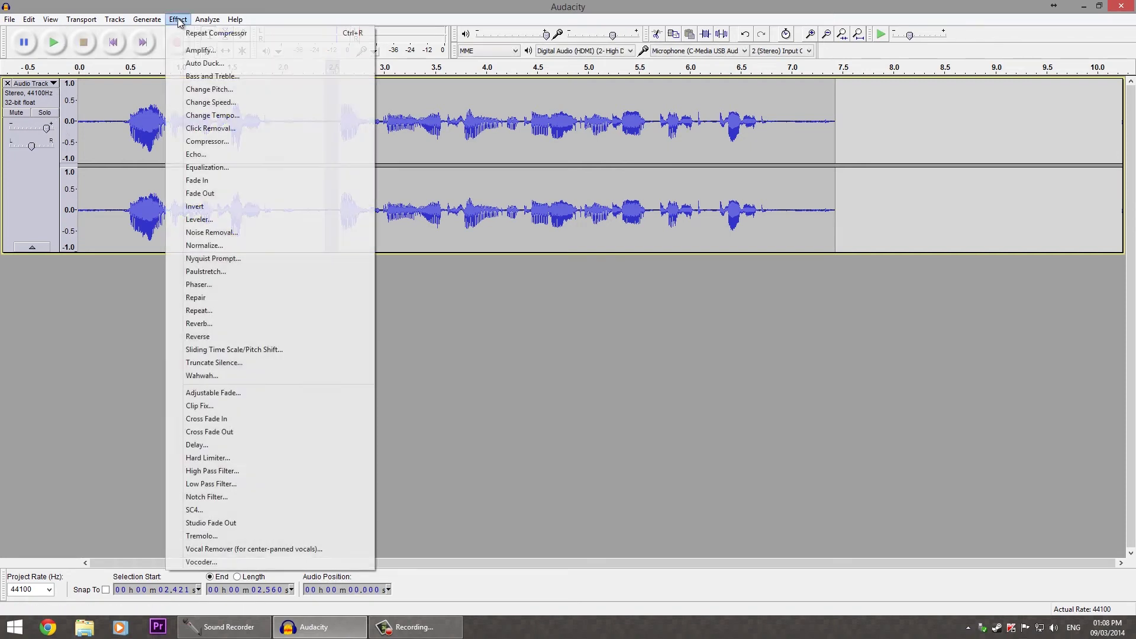
- Capture the 2.421–2.560 s gap as the Noise Removal noise profile
{"action": "left_click", "coordinate": [230, 231]}
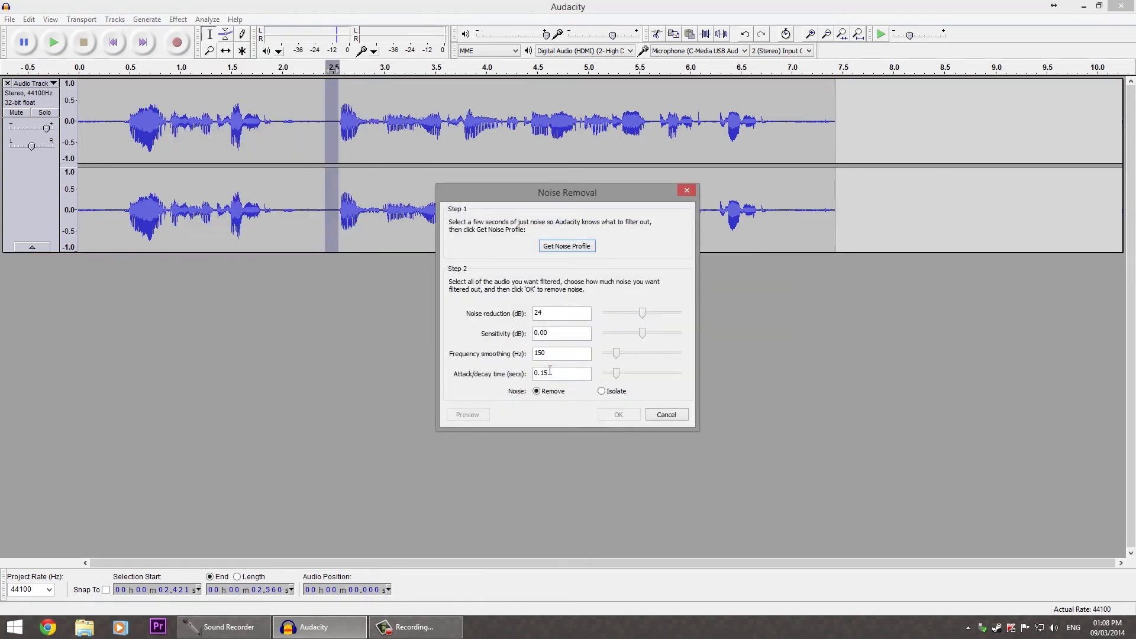
{"action": "left_click", "coordinate": [574, 246]}
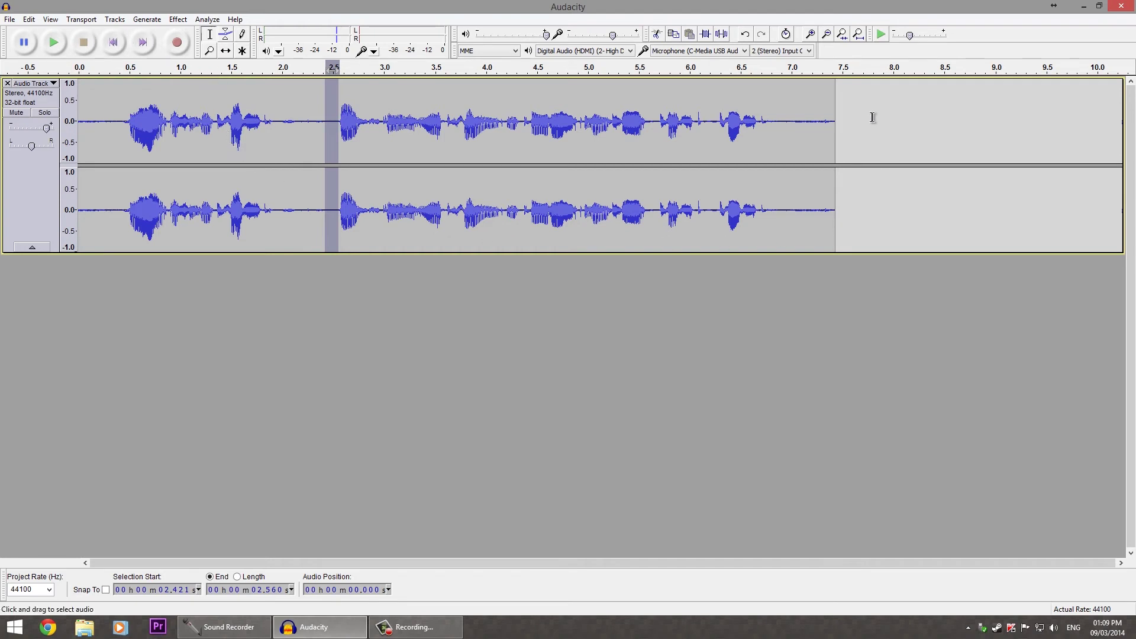
- Apply Noise Removal to the entire track with 24 dB reduction, 150 Hz smoothing, 0.15 s attack/decay
{"action": "key", "text": "ctrl+a"}
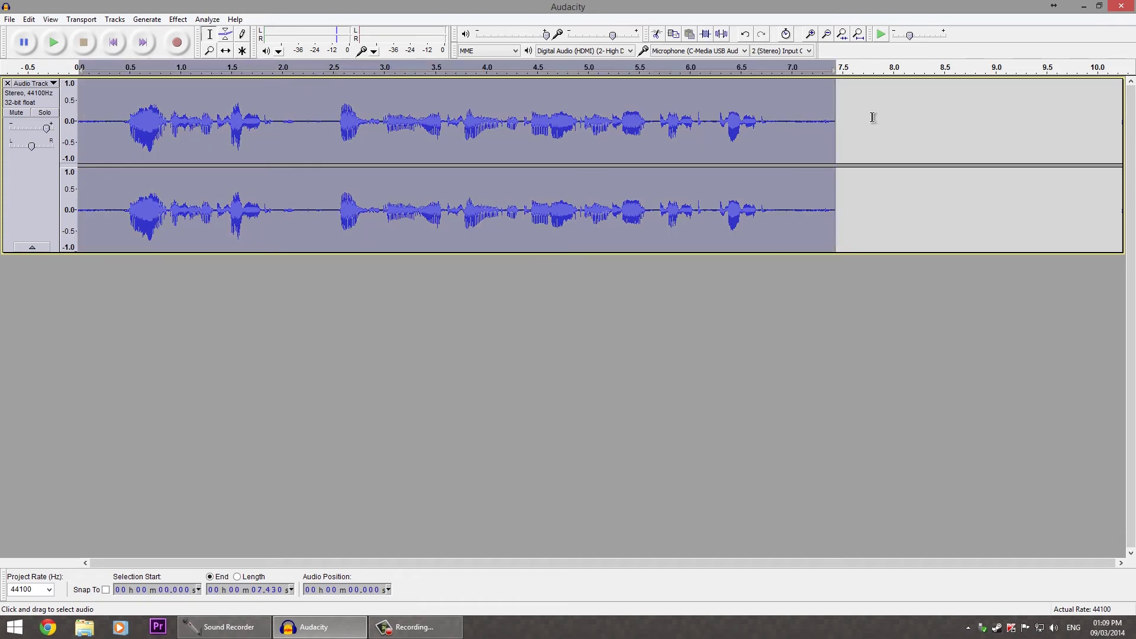
{"action": "left_click", "coordinate": [181, 19]}
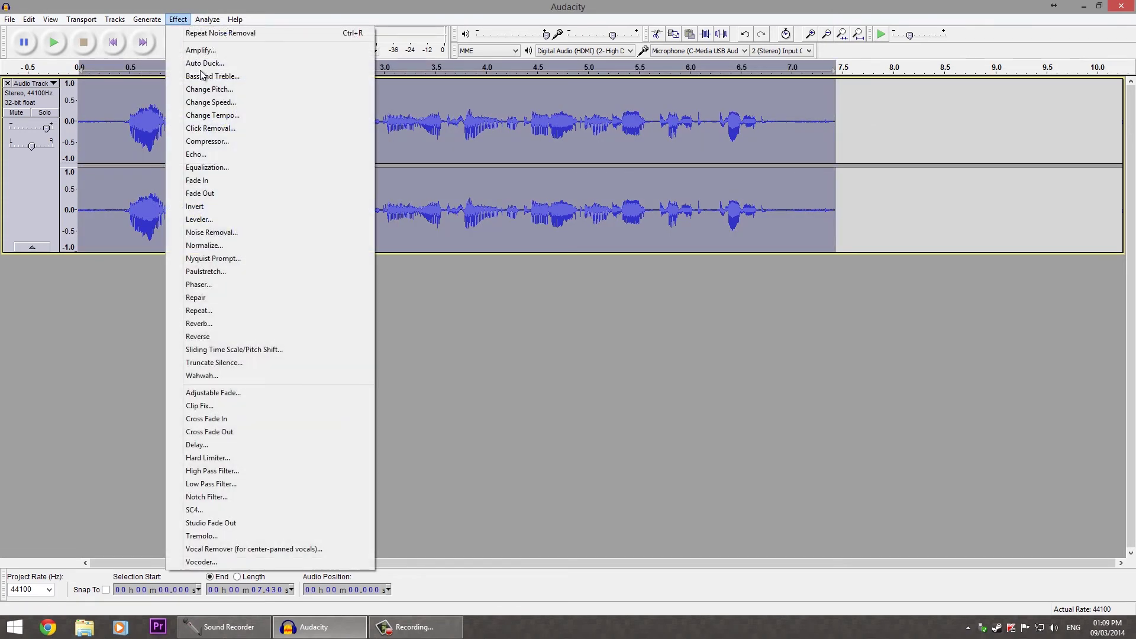
{"action": "left_click", "coordinate": [243, 235]}
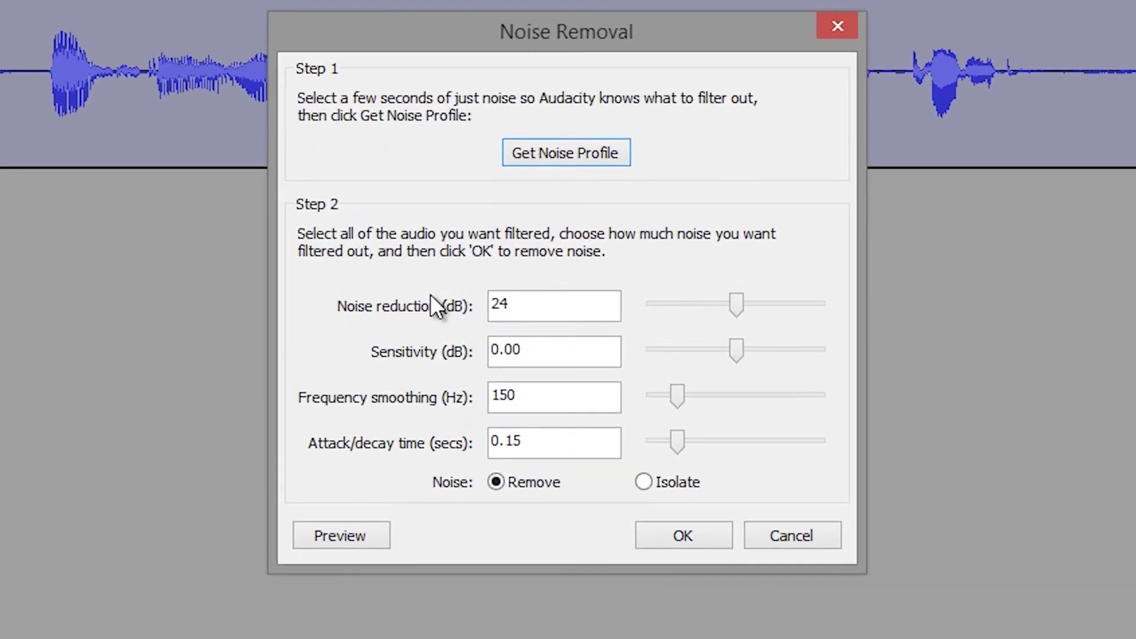
{"action": "left_click", "coordinate": [498, 489]}
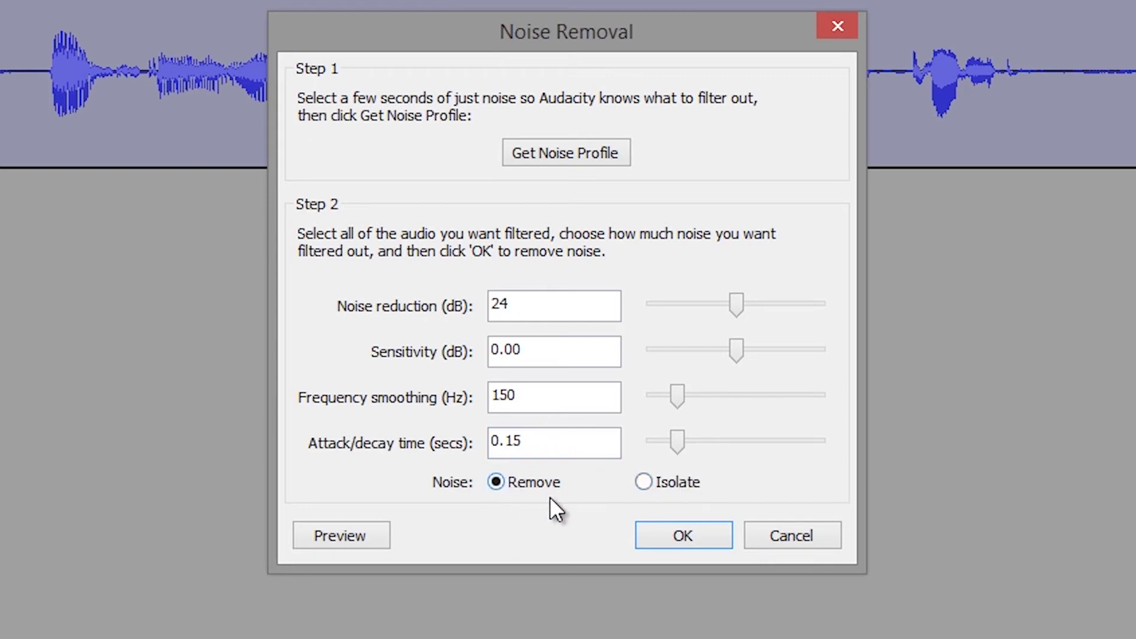
{"action": "left_click", "coordinate": [669, 535]}
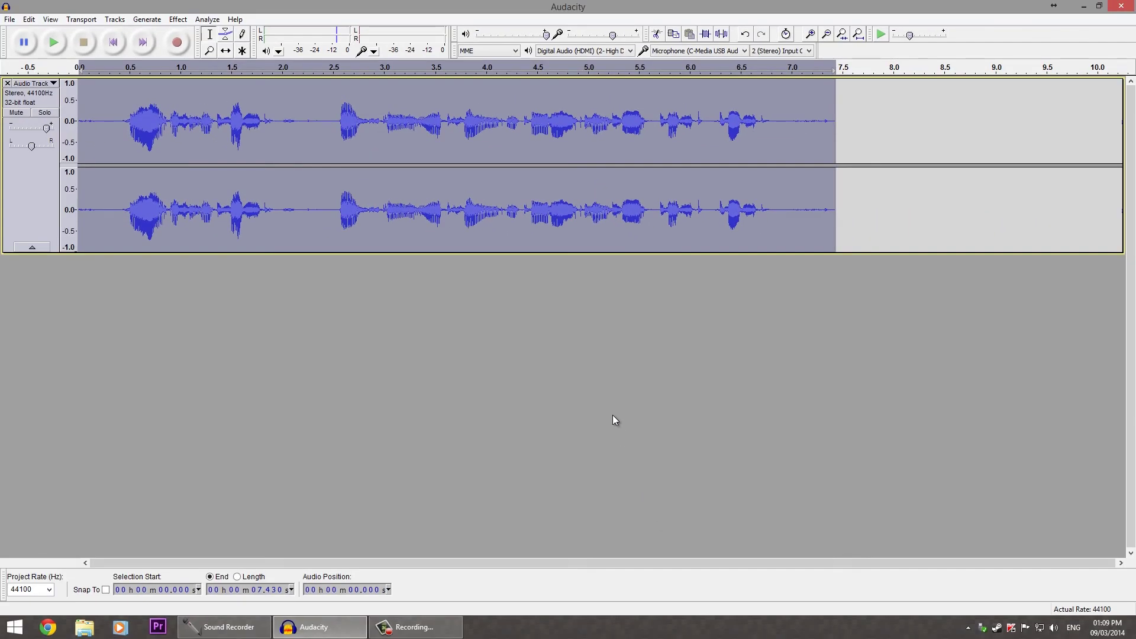
- Try out selections around 2.4 s and from 0.313 to 0.459 s
{"action": "left_click", "coordinate": [612, 420]}
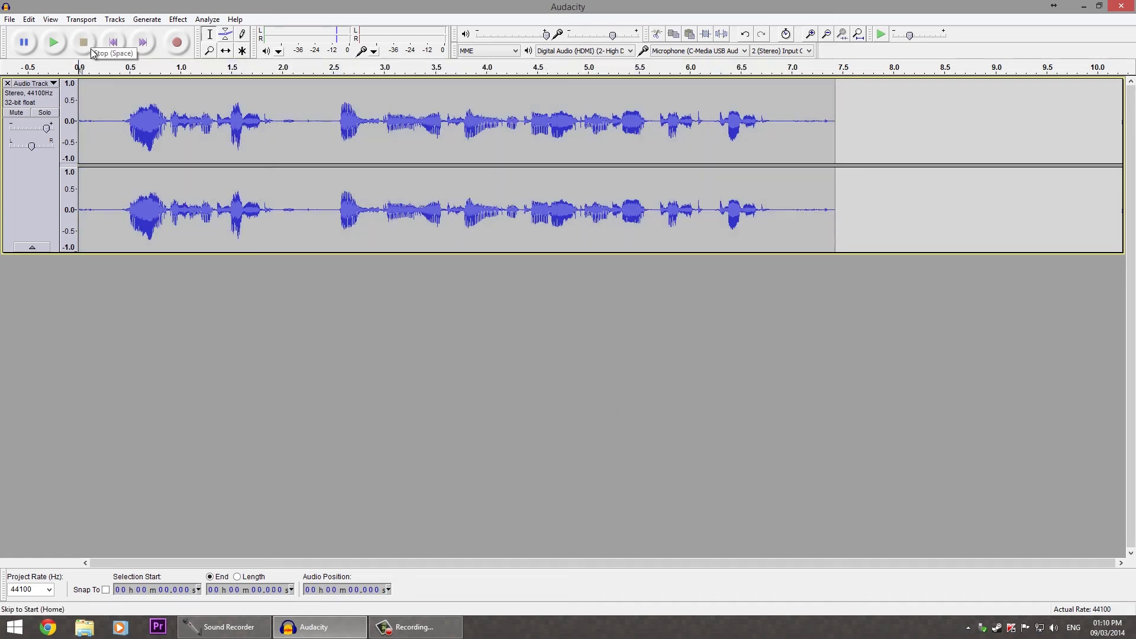
{"action": "left_click_drag", "start_coordinate": [322, 93], "coordinate": [338, 90]}
{"action": "left_click", "coordinate": [318, 93]}
{"action": "left_click", "coordinate": [329, 89]}
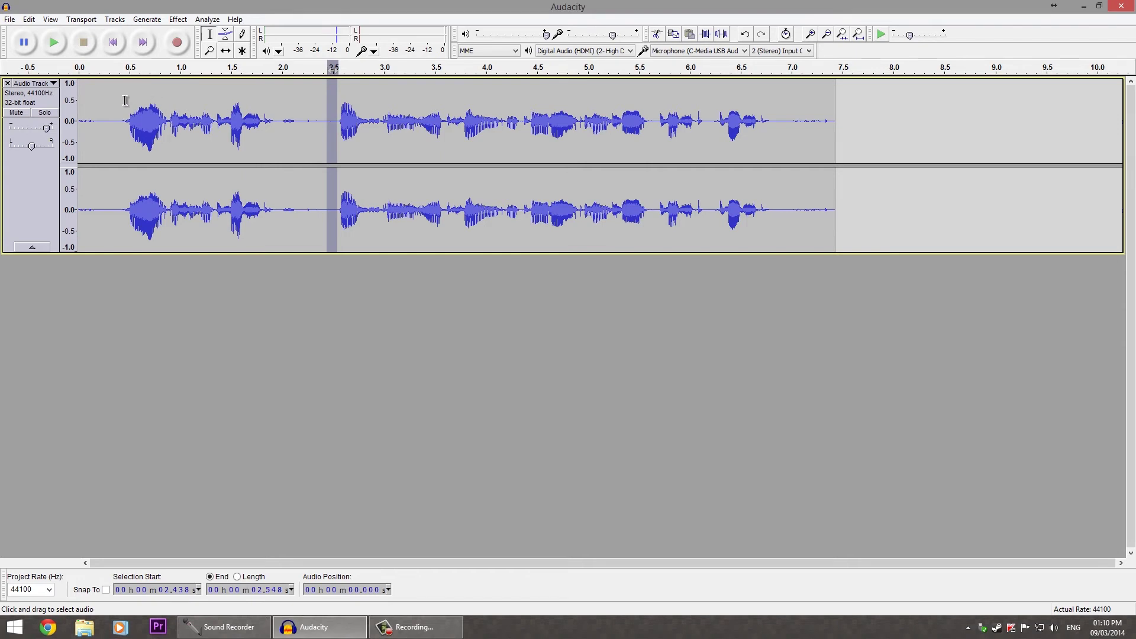
{"action": "left_click_drag", "start_coordinate": [111, 97], "coordinate": [79, 108]}
{"action": "left_click", "coordinate": [159, 293]}
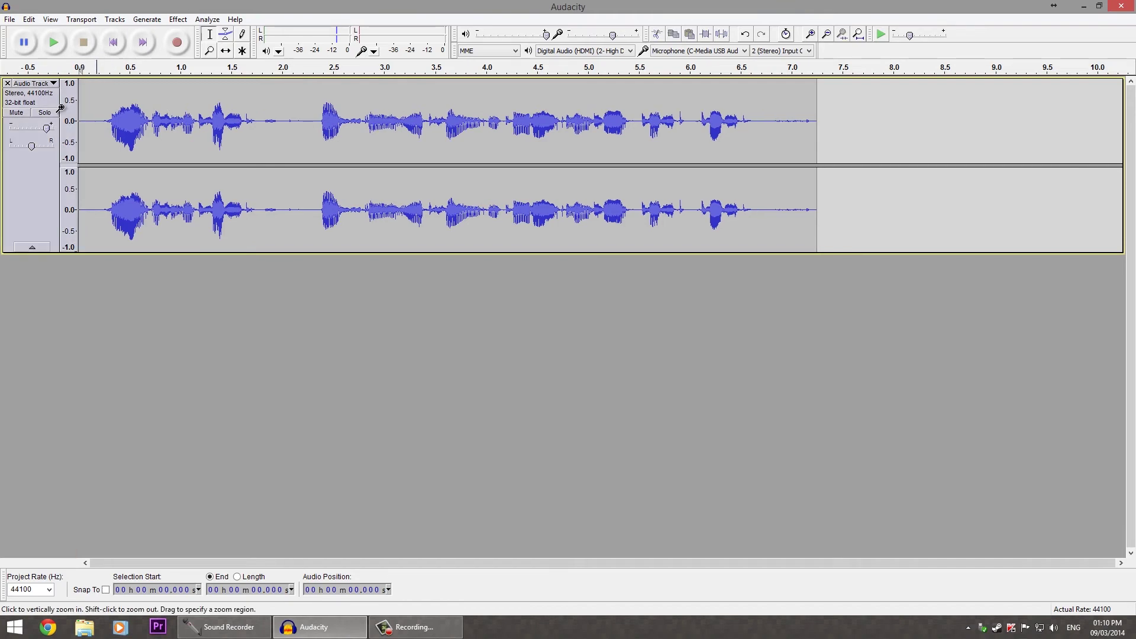
- Delete the silent lead-in and the silent tail after 6.792 s, then play from the start
{"action": "key", "text": "Delete"}
{"action": "left_click_drag", "start_coordinate": [830, 119], "coordinate": [771, 118]}
{"action": "key", "text": "Delete"}
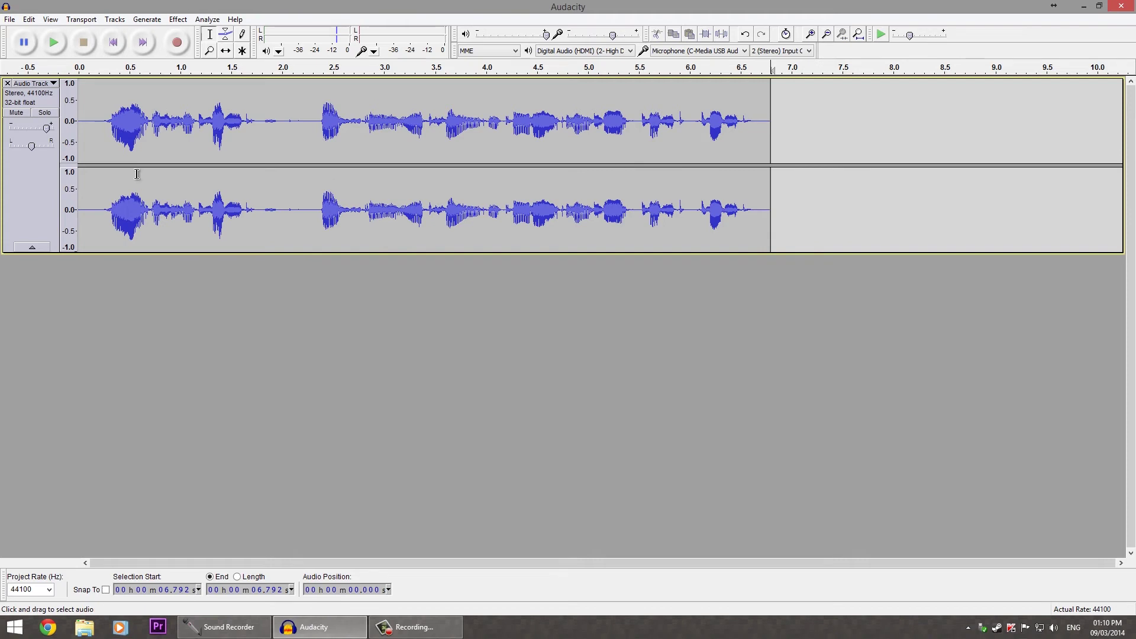
{"action": "left_click", "coordinate": [106, 98]}
{"action": "left_click_drag", "start_coordinate": [103, 98], "coordinate": [74, 98]}
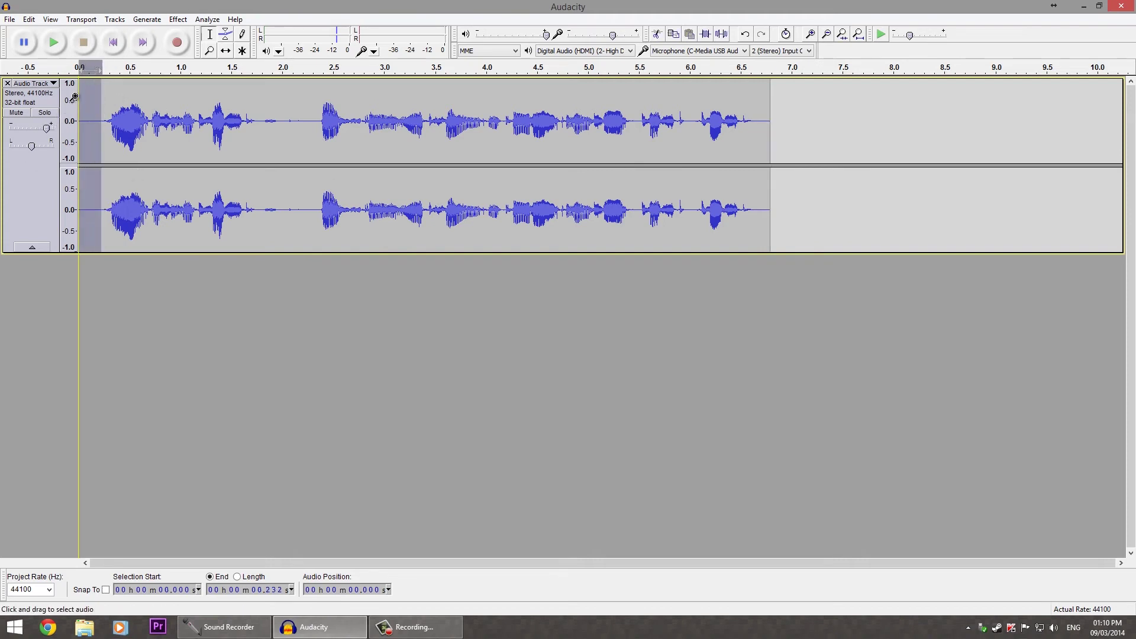
{"action": "left_click", "coordinate": [55, 41]}
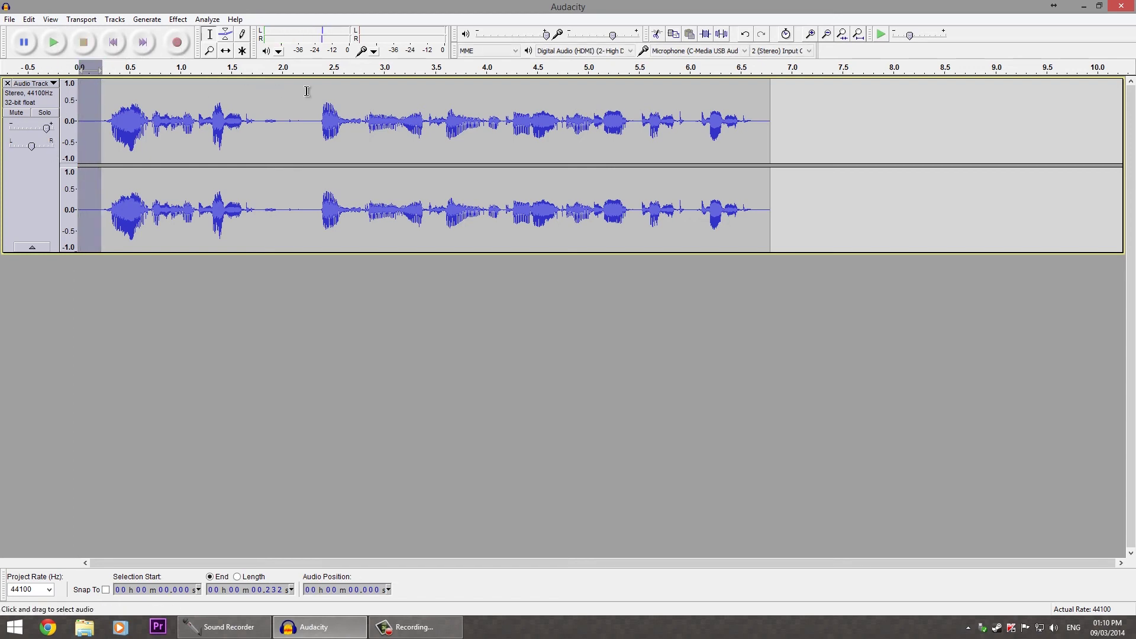
- Audition the pause around 2.212–2.380 s, then lower the gain from +21 dB to about +2 dB
{"action": "left_click_drag", "start_coordinate": [304, 93], "coordinate": [321, 93]}
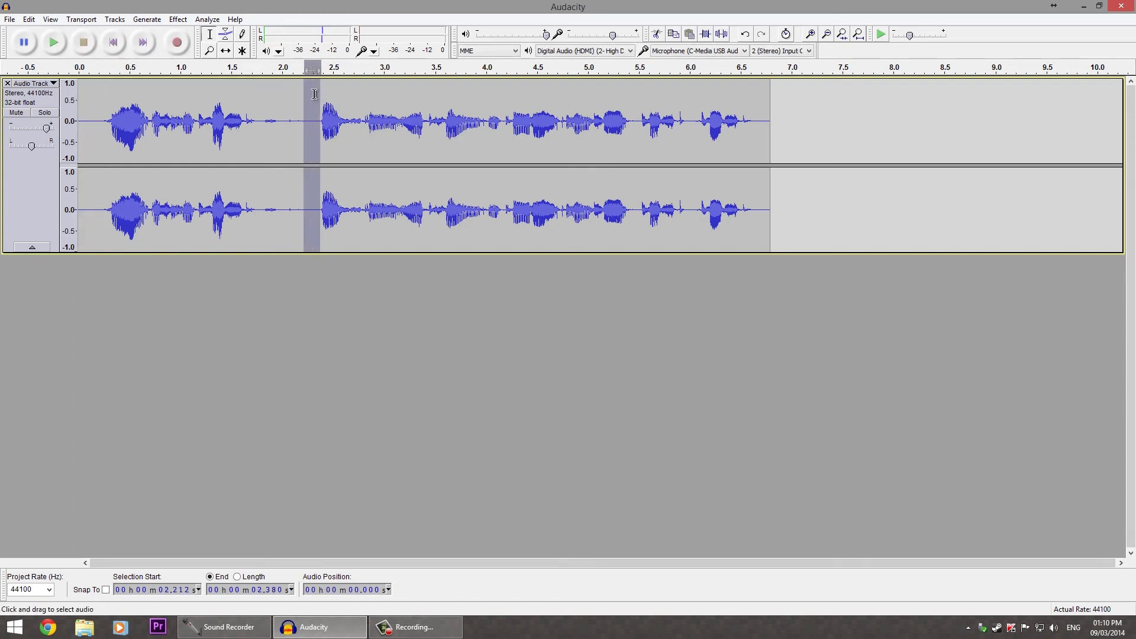
{"action": "left_click", "coordinate": [55, 40]}
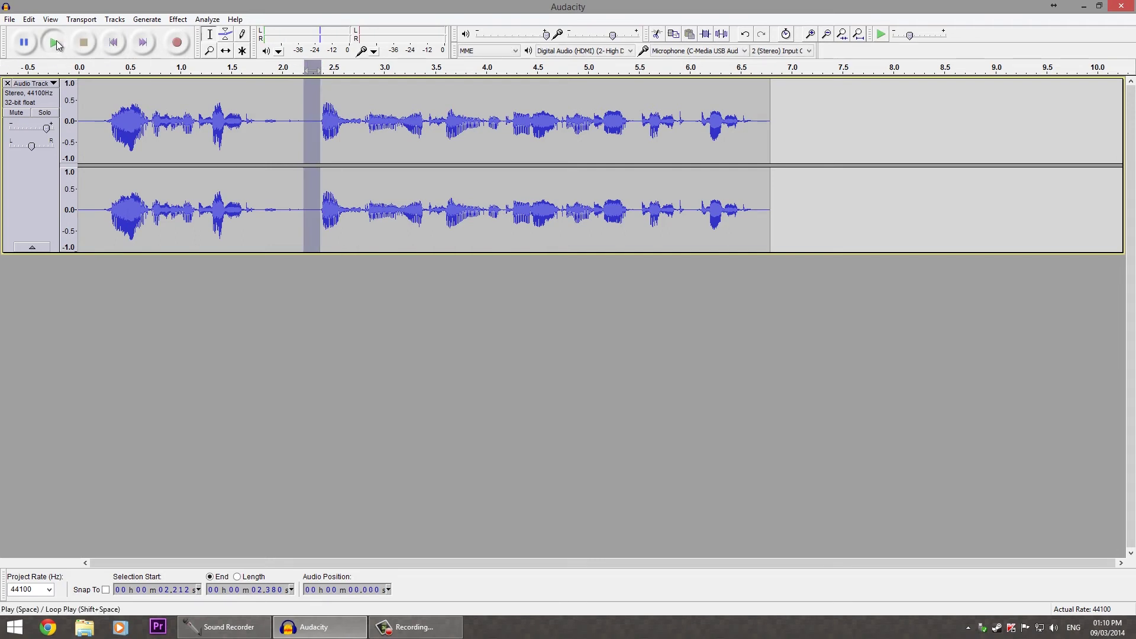
{"action": "left_click", "coordinate": [56, 41]}
{"action": "left_click", "coordinate": [55, 40]}
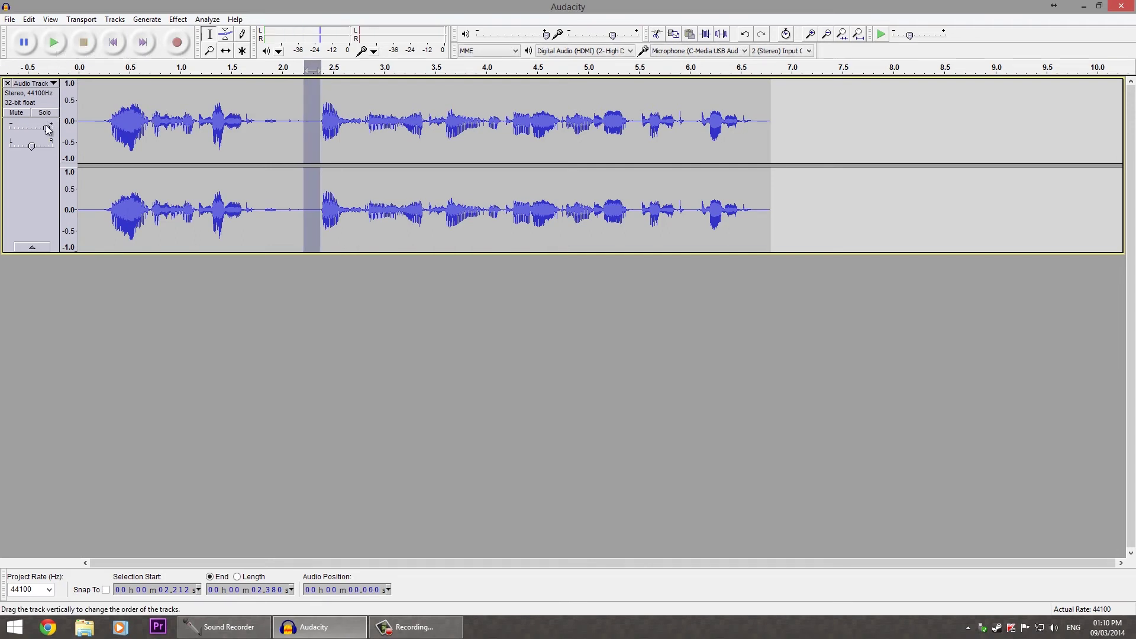
{"action": "left_click_drag", "start_coordinate": [46, 128], "coordinate": [18, 130]}
- Play the trimmed 6.8-second track from the start, then fit it in view and adjust the zoom
{"action": "left_click", "coordinate": [114, 42]}
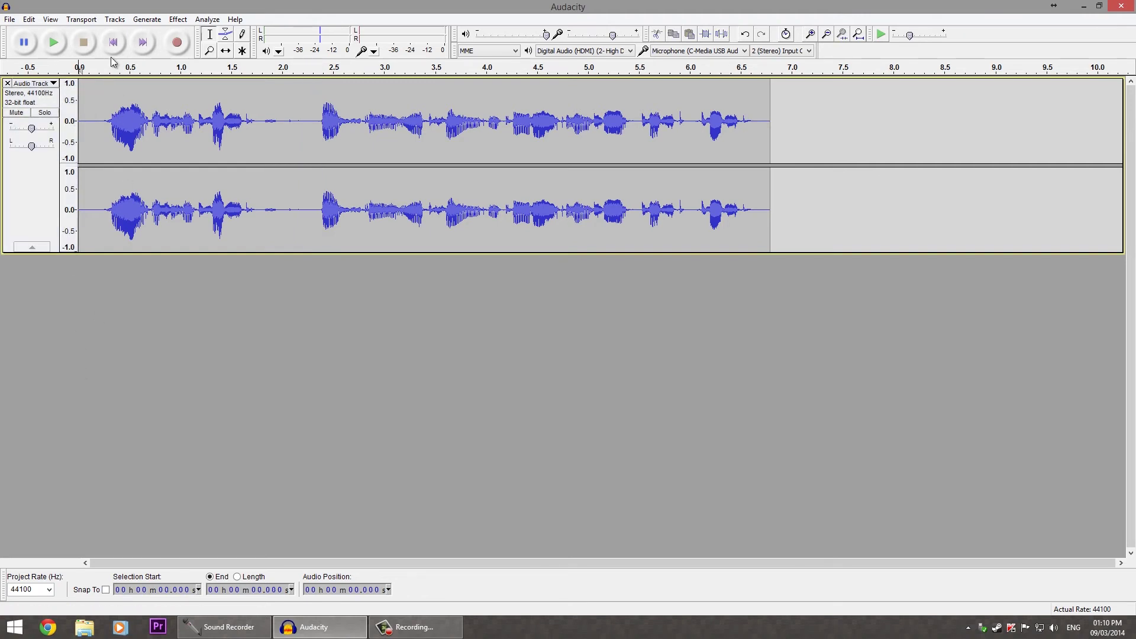
{"action": "left_click", "coordinate": [58, 47]}
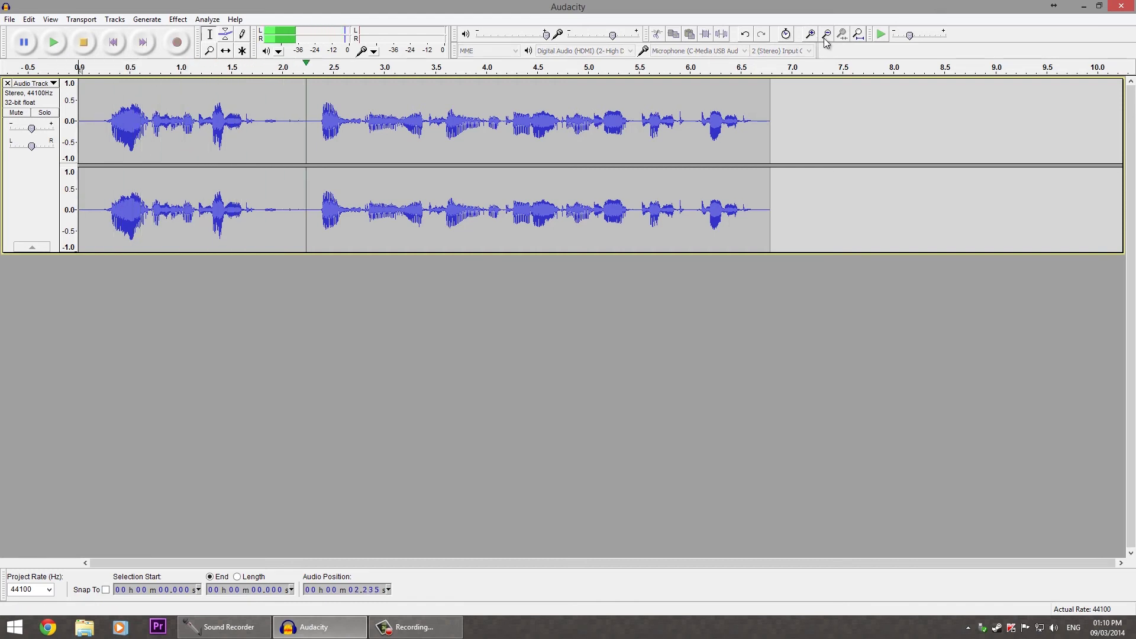
{"action": "left_click", "coordinate": [858, 33]}
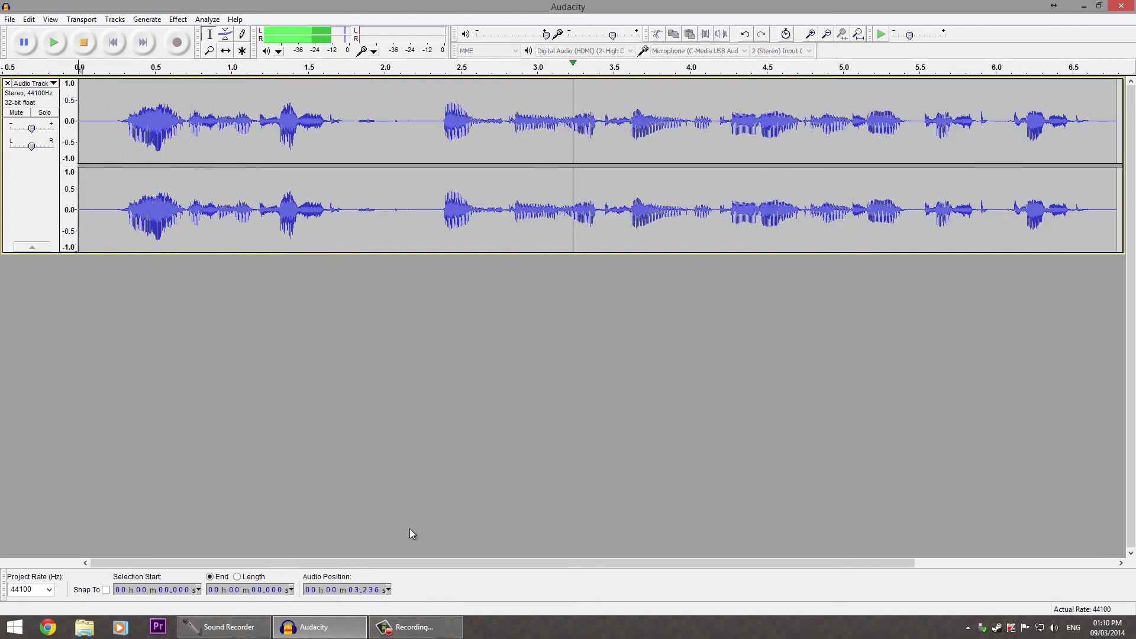
{"action": "left_click", "coordinate": [830, 35]}
{"action": "left_click", "coordinate": [832, 36]}
{"action": "left_click", "coordinate": [810, 34]}
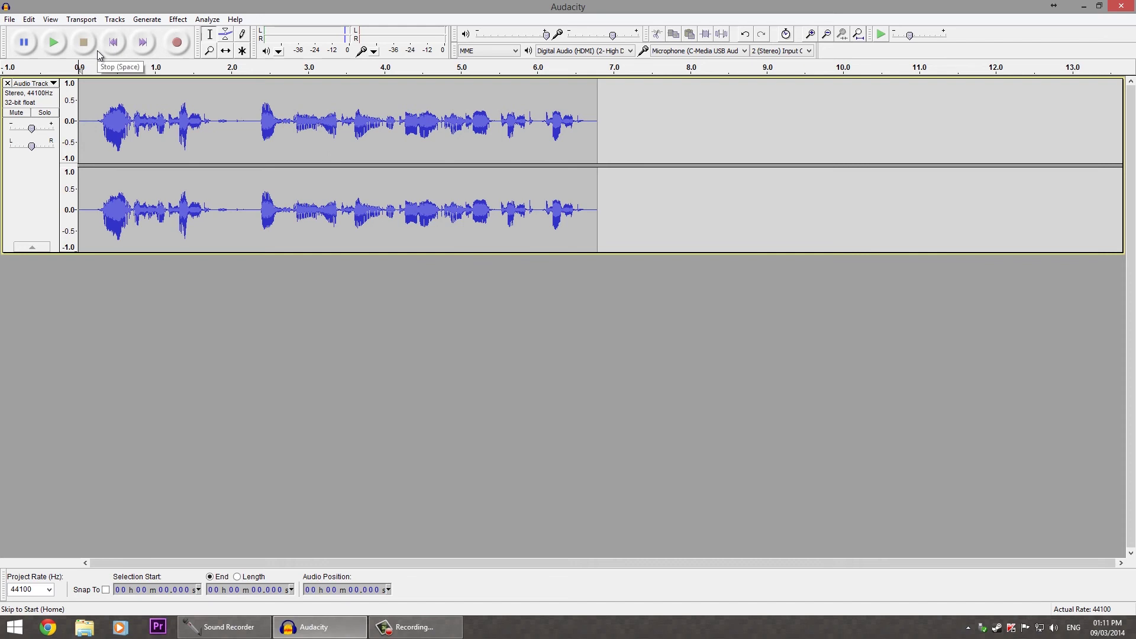
- Amplify the whole track by -5 dB
{"action": "left_click", "coordinate": [187, 19]}
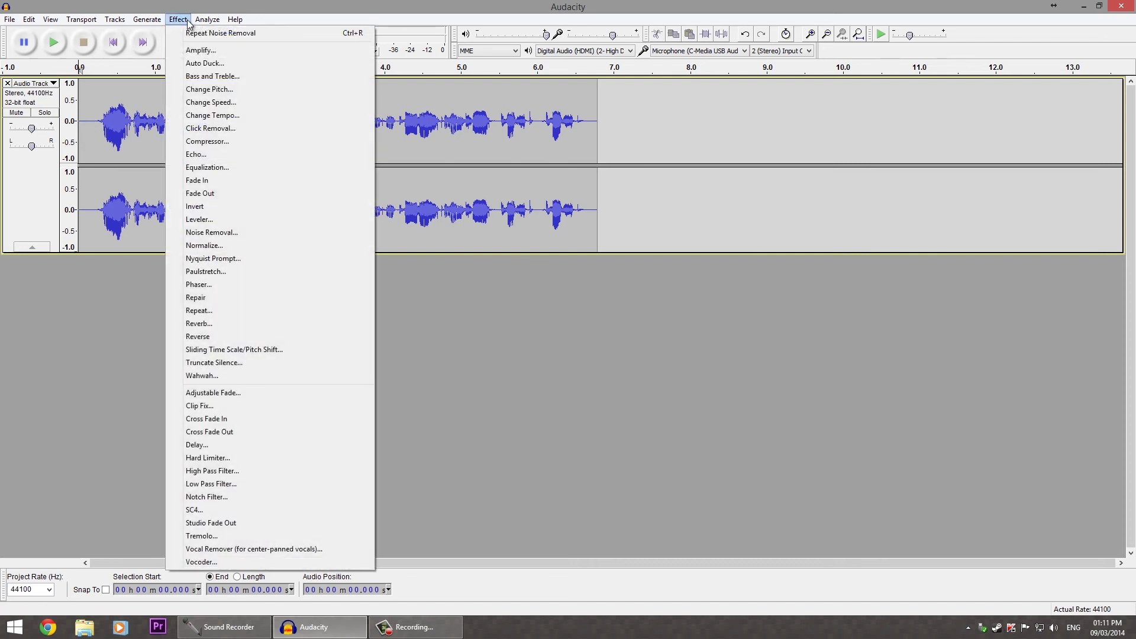
{"action": "left_click", "coordinate": [201, 51]}
{"action": "type", "text": "-5"}
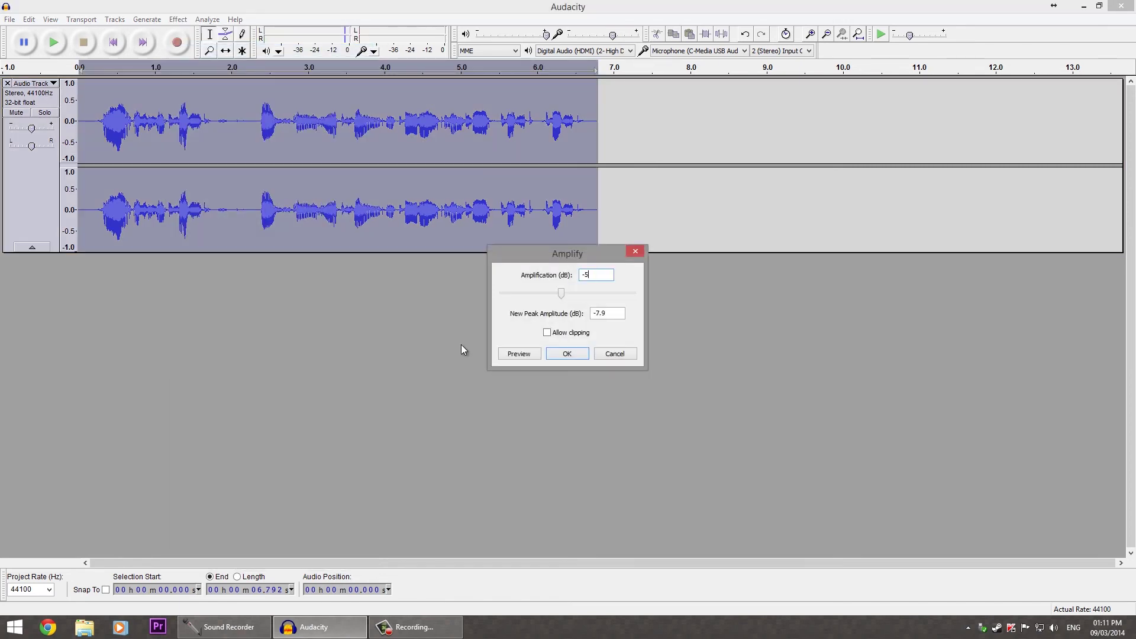
{"action": "key", "text": "Return"}
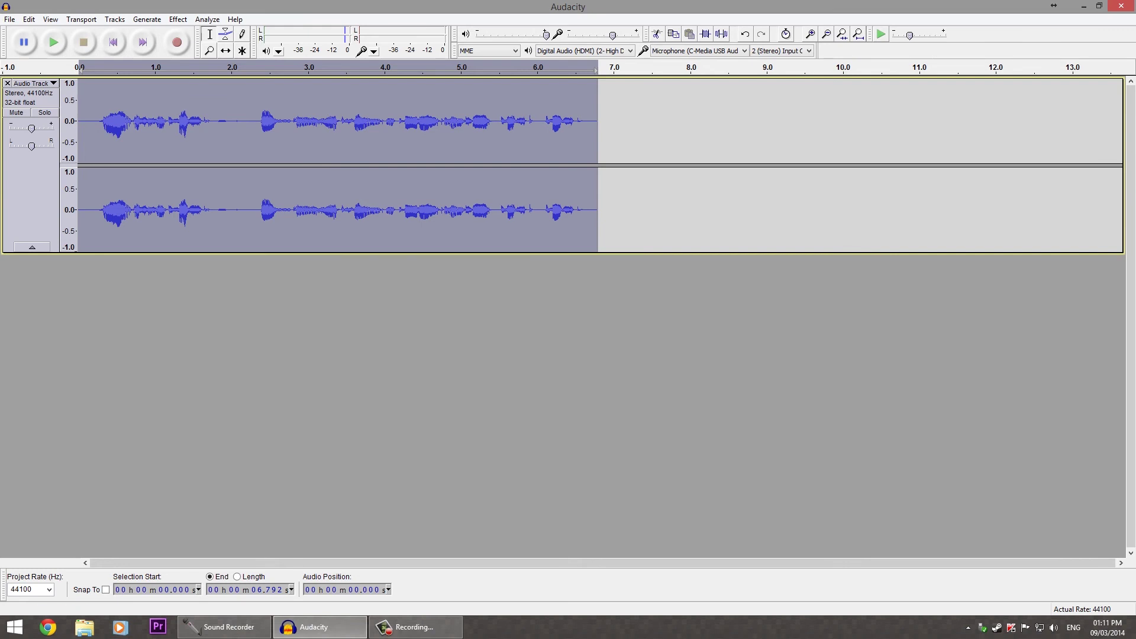
- Return to the start and play the quieter track through
{"action": "left_click", "coordinate": [112, 48]}
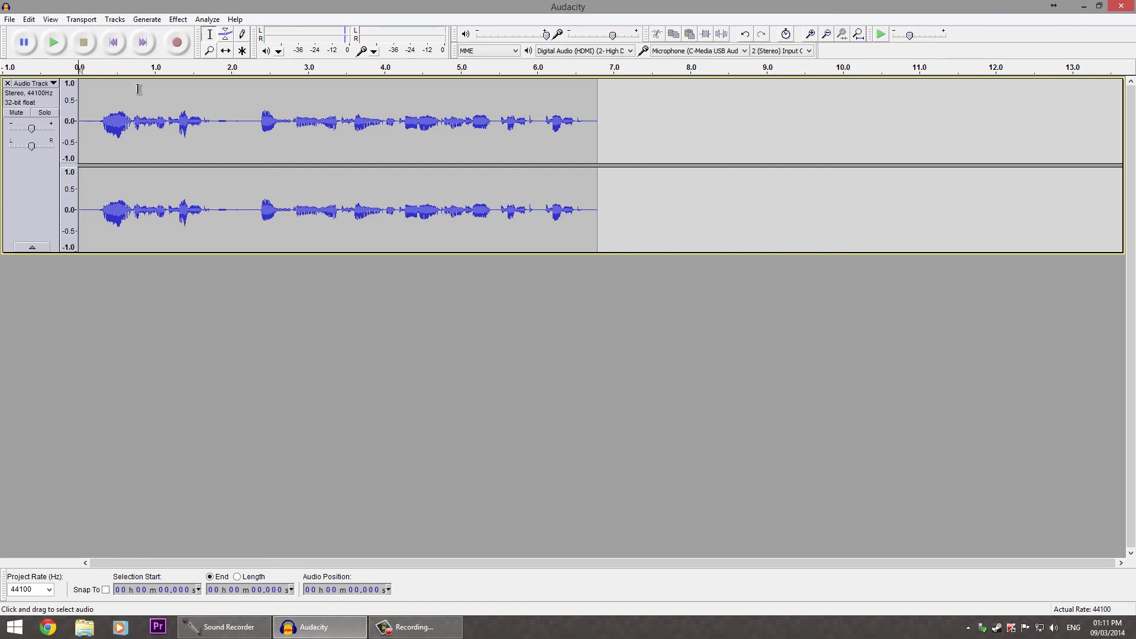
{"action": "left_click_drag", "start_coordinate": [137, 89], "coordinate": [384, 91]}
{"action": "left_click_drag", "start_coordinate": [564, 94], "coordinate": [363, 93]}
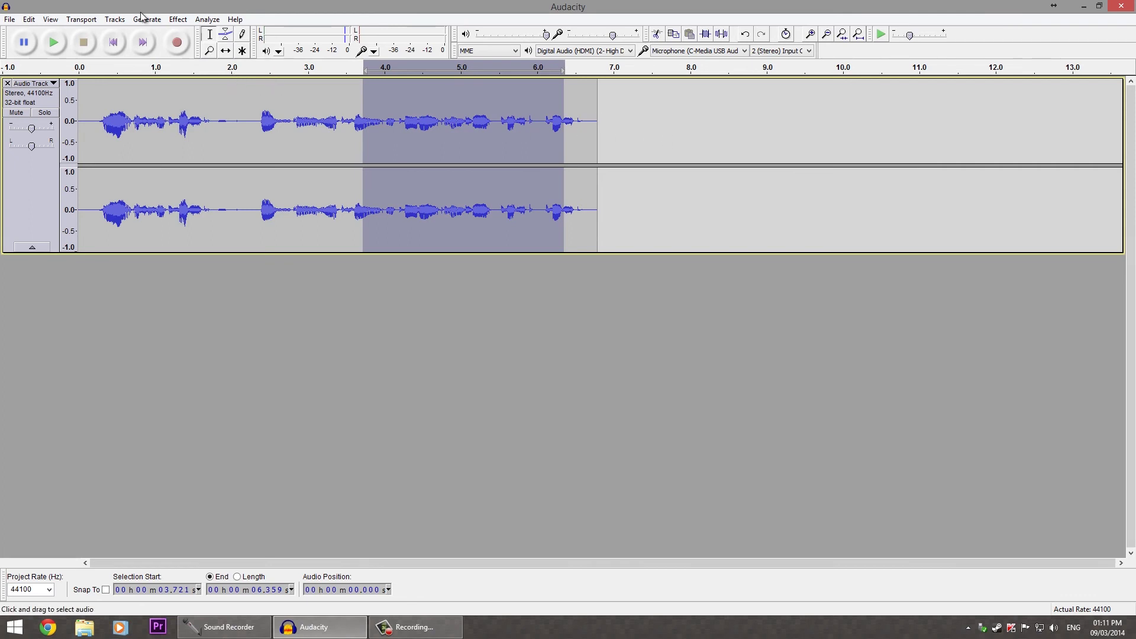
{"action": "left_click", "coordinate": [113, 43]}
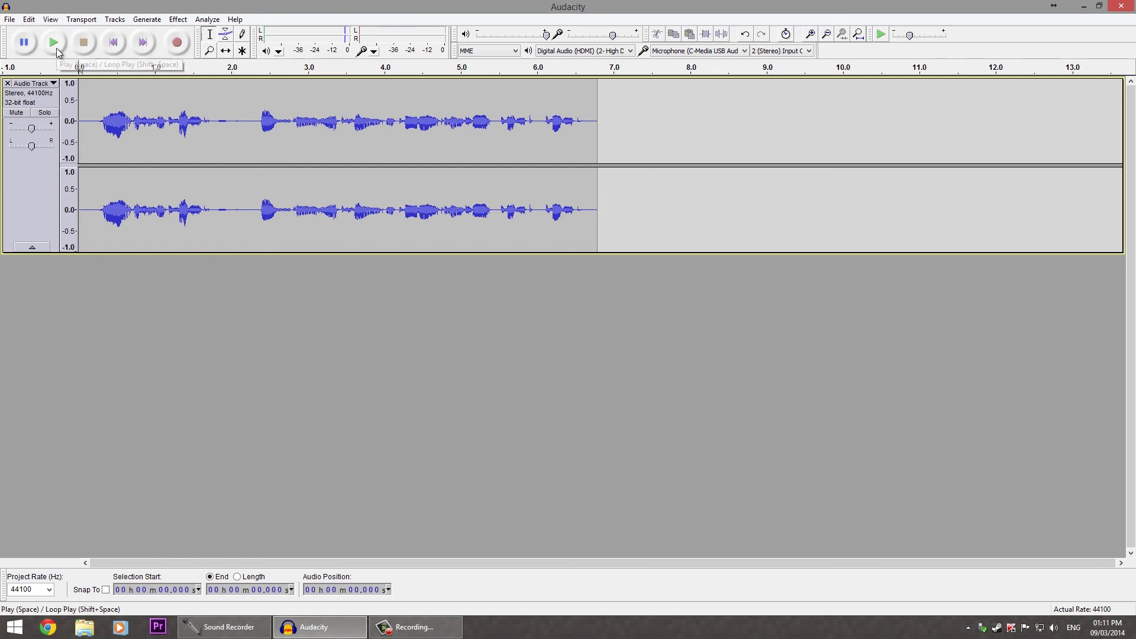
{"action": "left_click", "coordinate": [62, 47]}
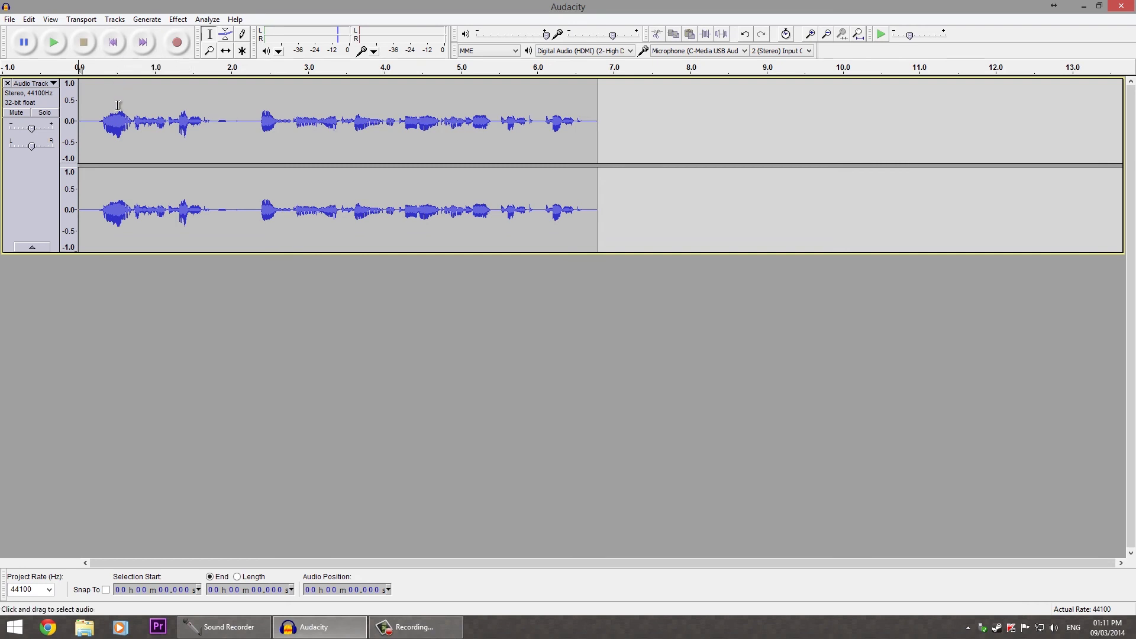
- Start an export and choose MP3 Files as the save type
{"action": "left_click", "coordinate": [10, 19]}
{"action": "left_click", "coordinate": [140, 179]}
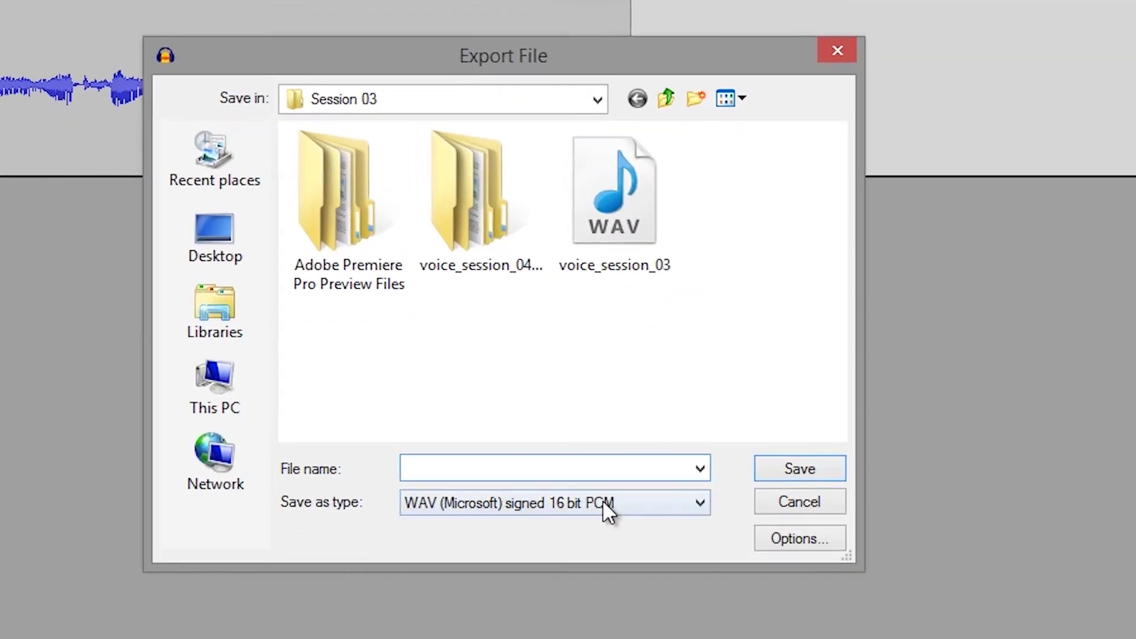
{"action": "left_click", "coordinate": [587, 407]}
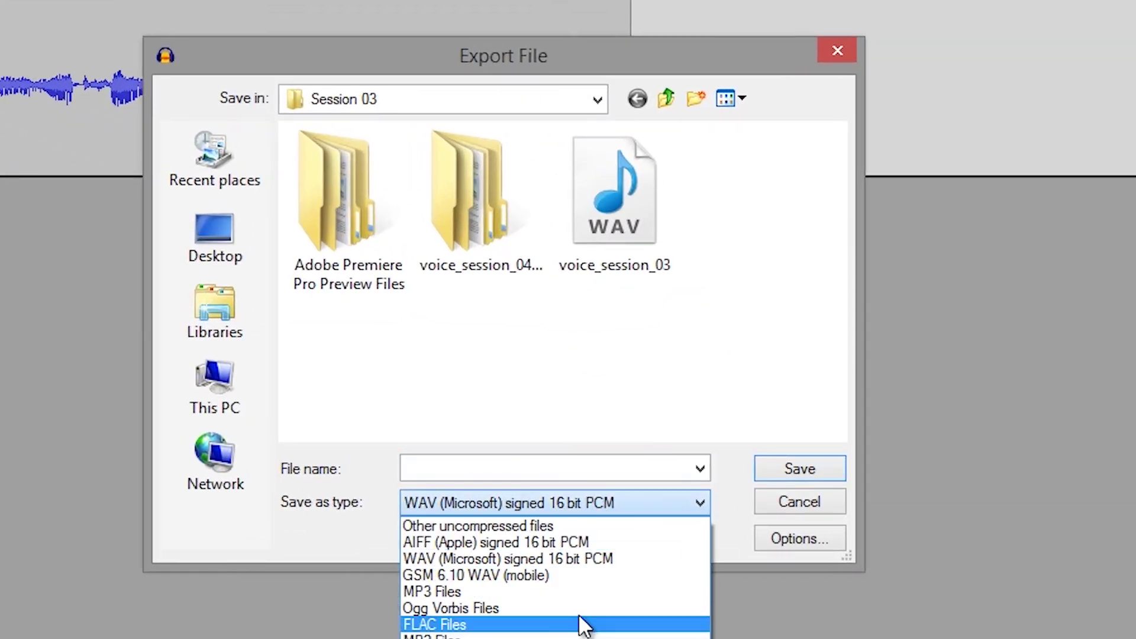
{"action": "left_click", "coordinate": [583, 591]}
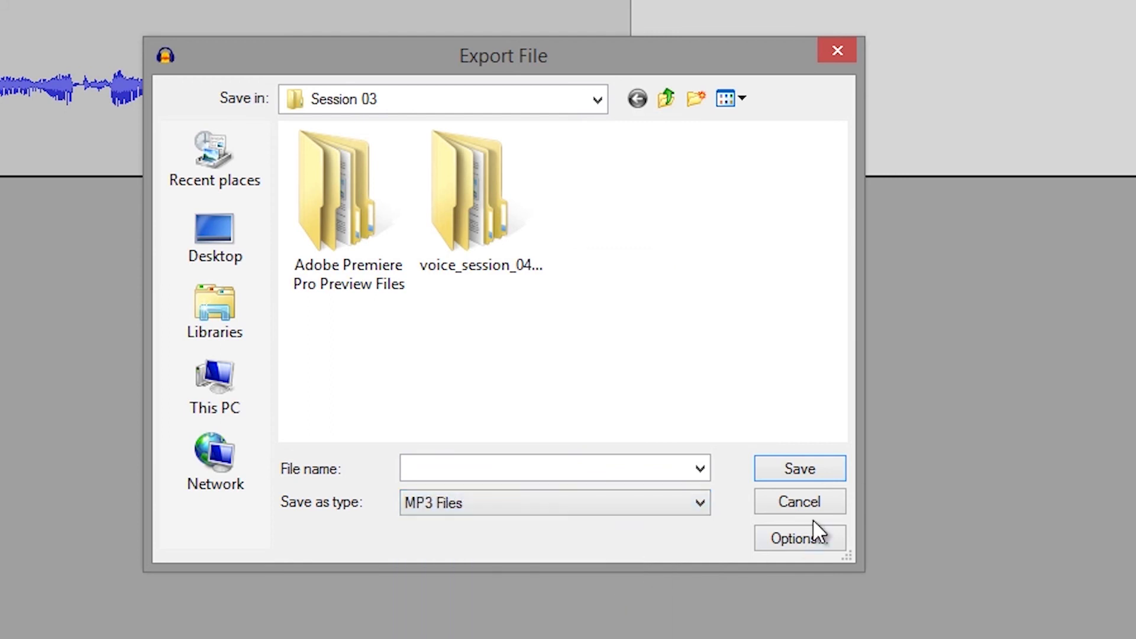
- Try MP3 bitrates of 160 and 320 kbps in Options, then cancel those settings
{"action": "left_click", "coordinate": [802, 549]}
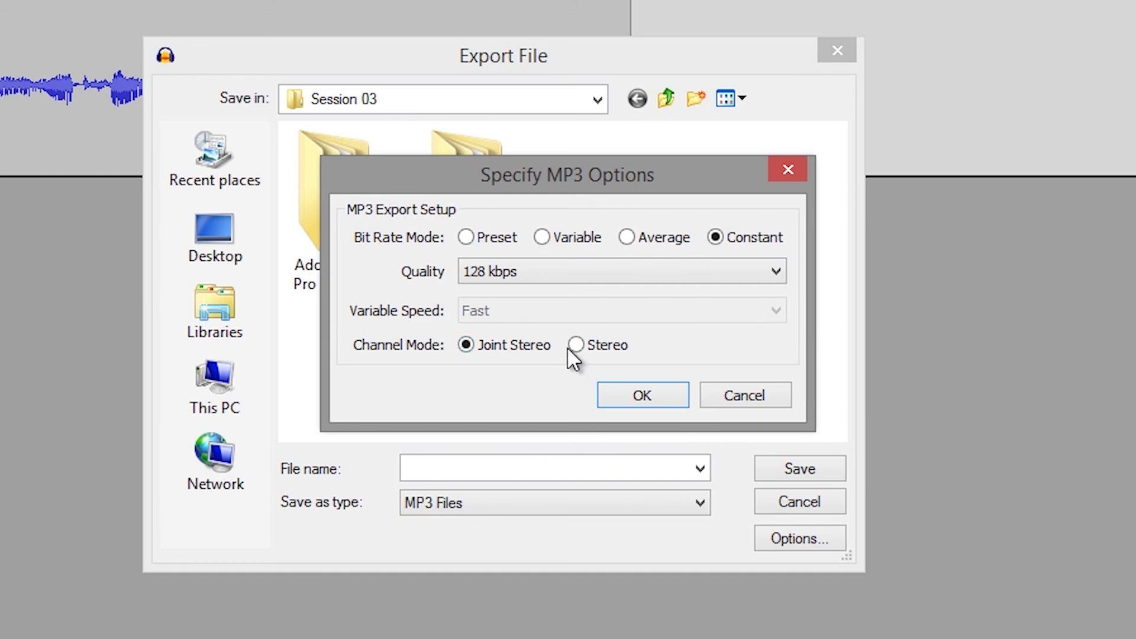
{"action": "left_click", "coordinate": [566, 271]}
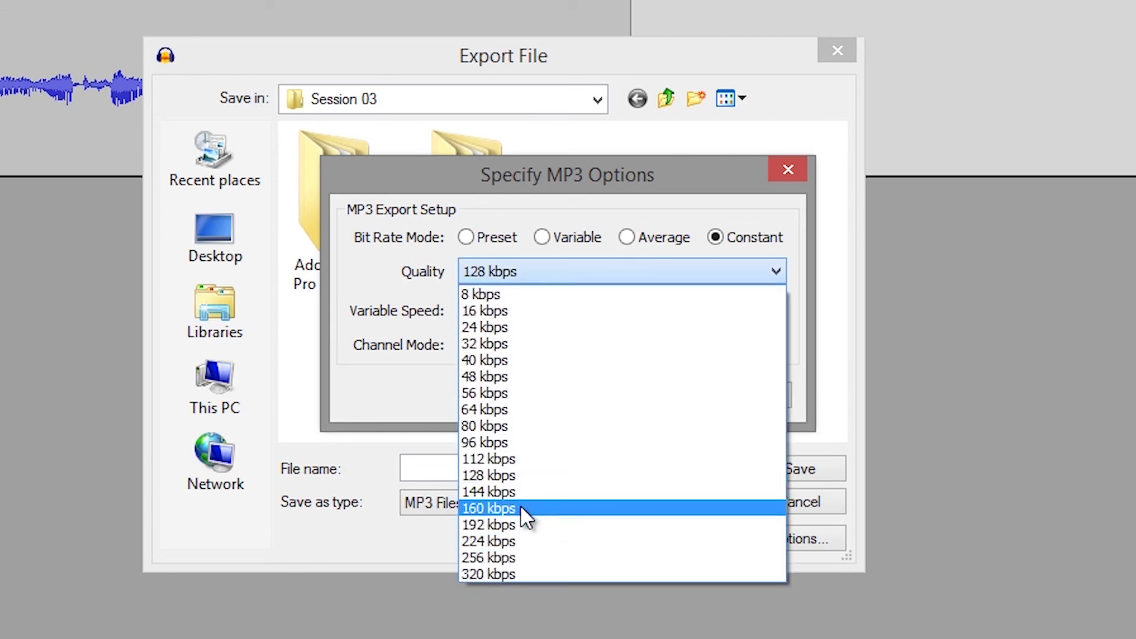
{"action": "left_click", "coordinate": [520, 508]}
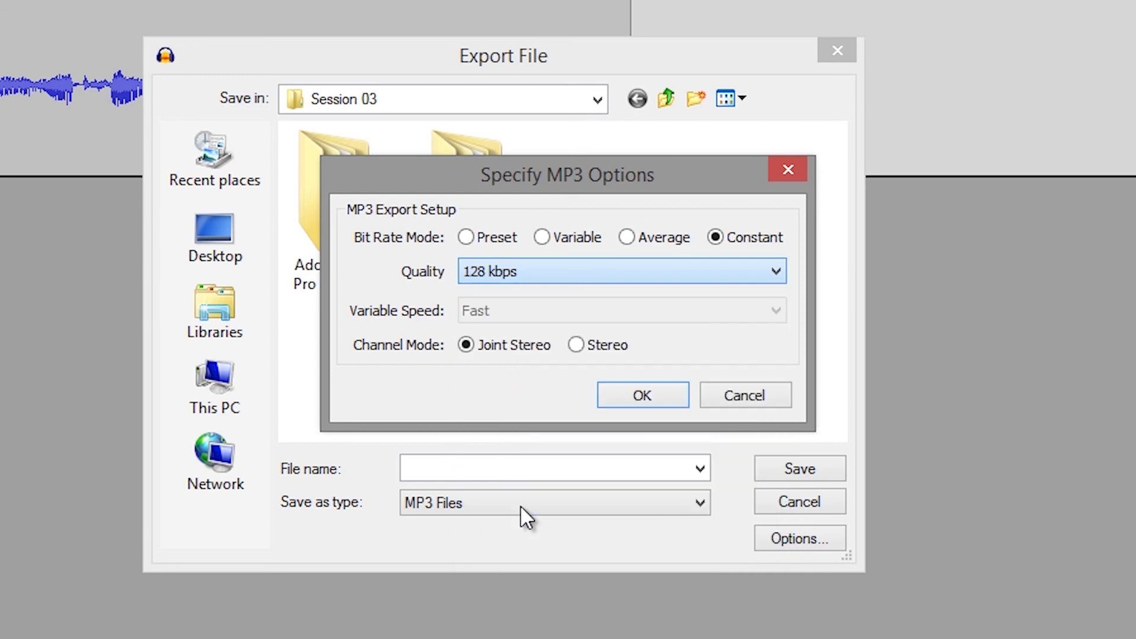
{"action": "left_click", "coordinate": [621, 270]}
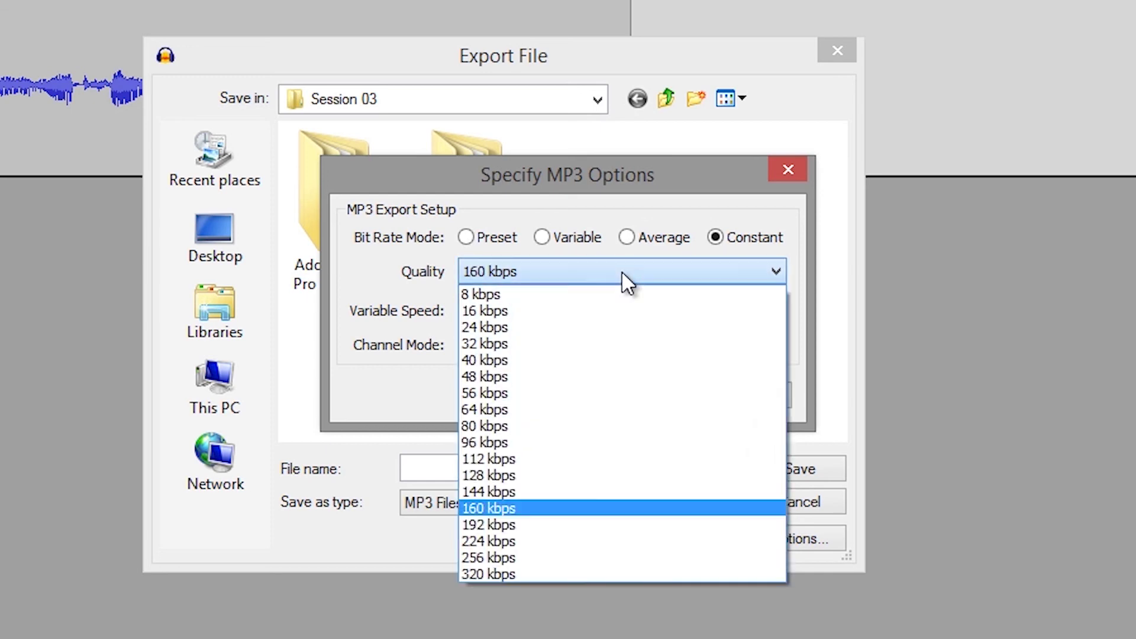
{"action": "left_click", "coordinate": [621, 271]}
{"action": "left_click", "coordinate": [621, 271]}
{"action": "left_click", "coordinate": [621, 272]}
{"action": "left_click", "coordinate": [621, 272]}
{"action": "left_click", "coordinate": [586, 272]}
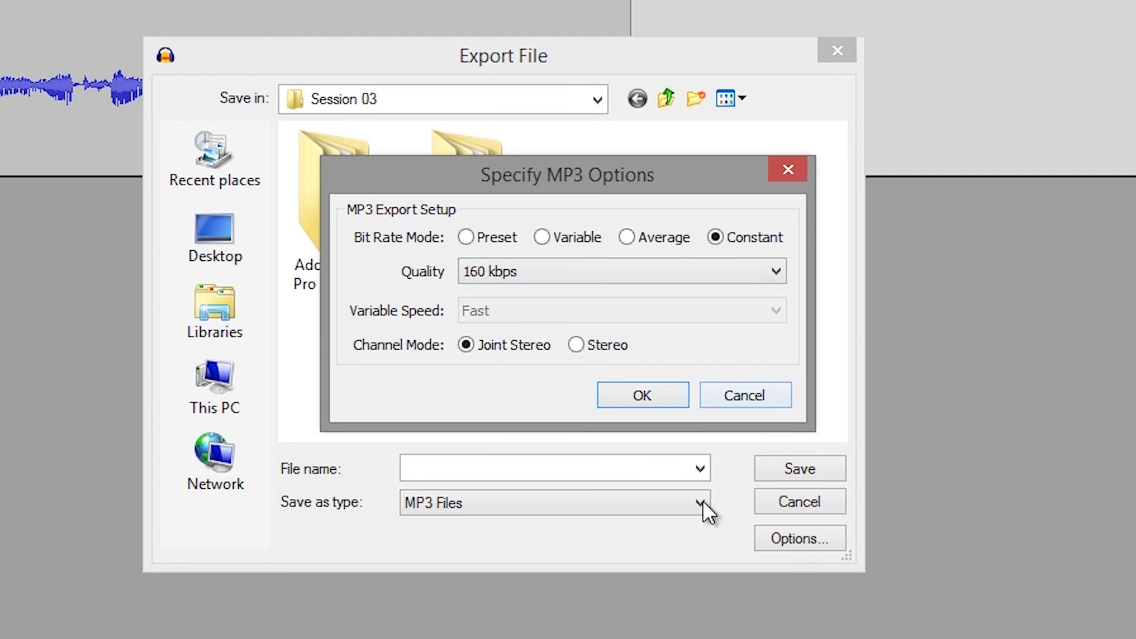
{"action": "left_click", "coordinate": [722, 269]}
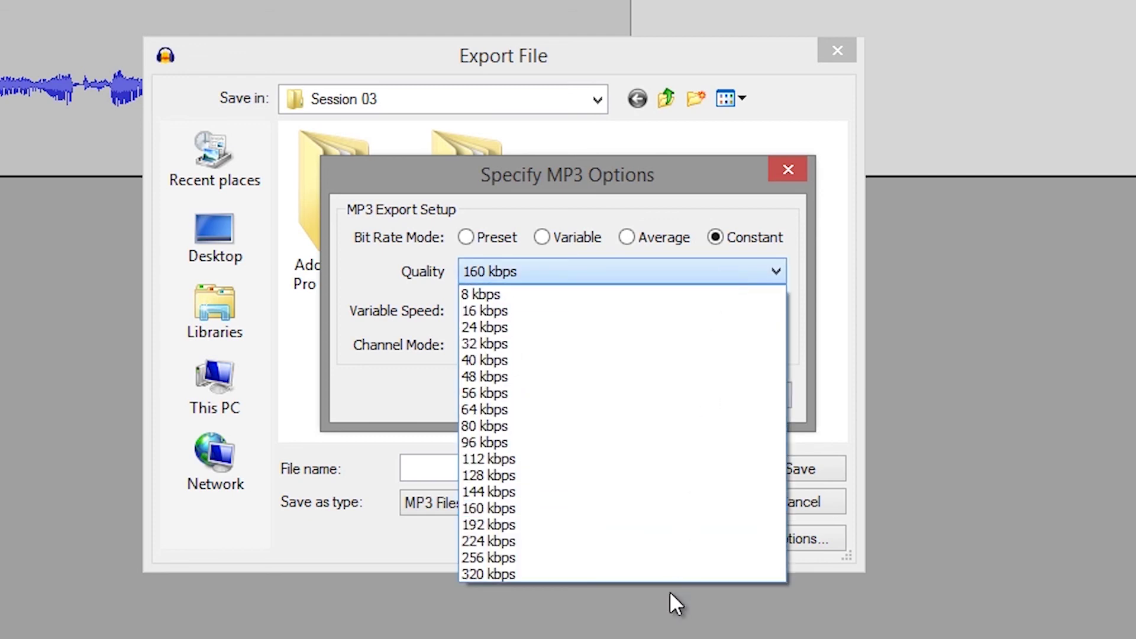
{"action": "left_click", "coordinate": [669, 574]}
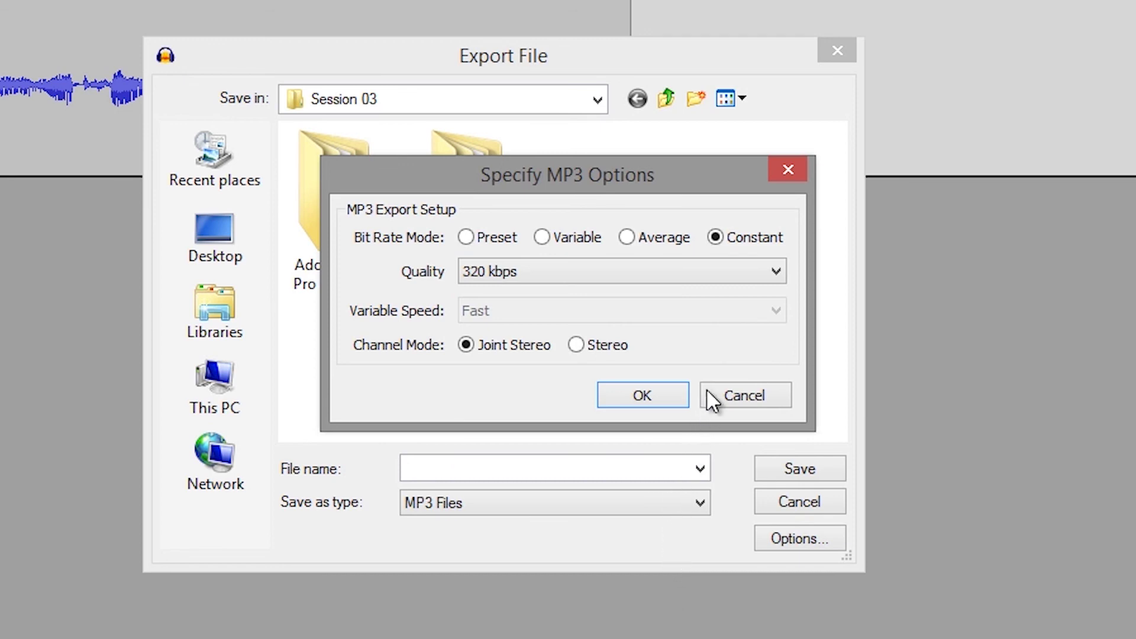
{"action": "left_click", "coordinate": [749, 400]}
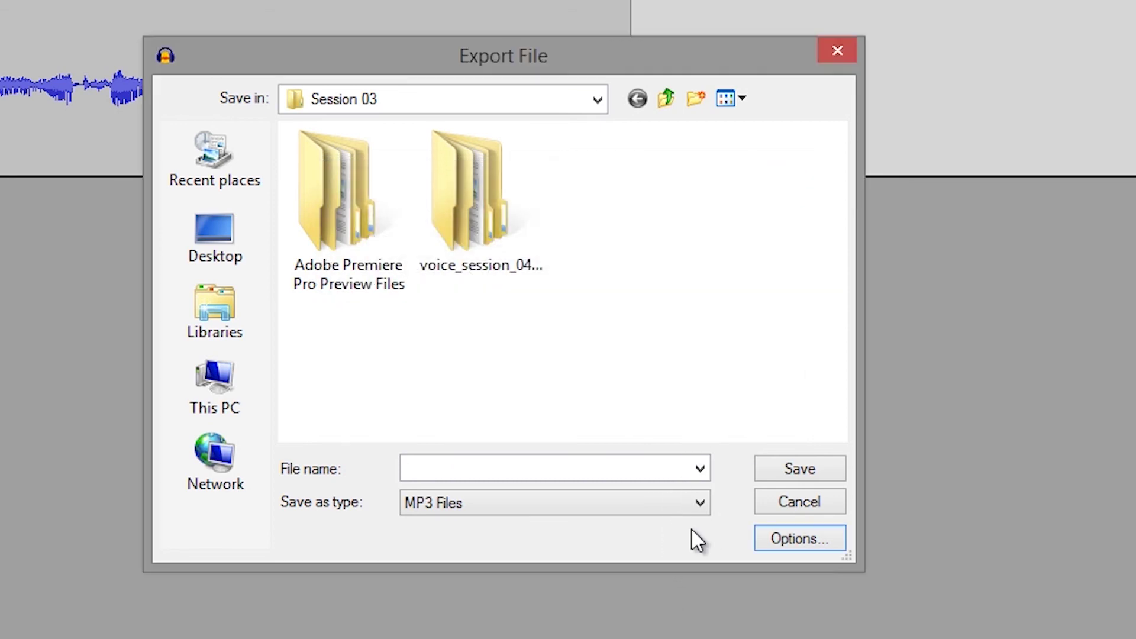
- Pick WAV (Microsoft) signed 16-bit PCM as the export type, then cancel the Export File dialog
{"action": "left_click", "coordinate": [685, 505]}
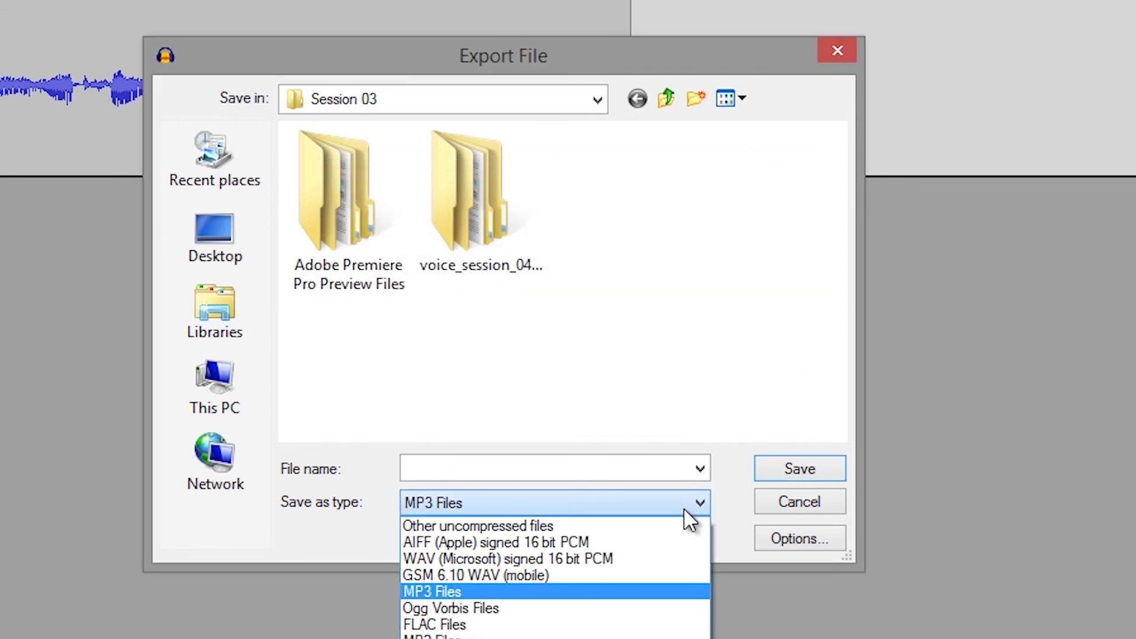
{"action": "left_click", "coordinate": [653, 558]}
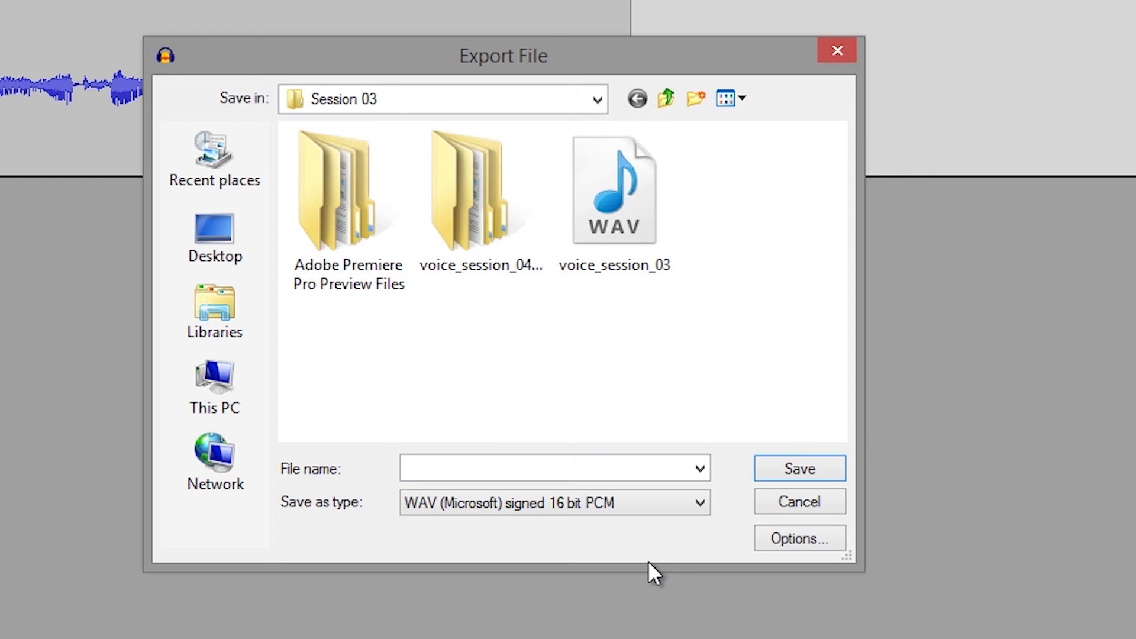
{"action": "left_click", "coordinate": [575, 465]}
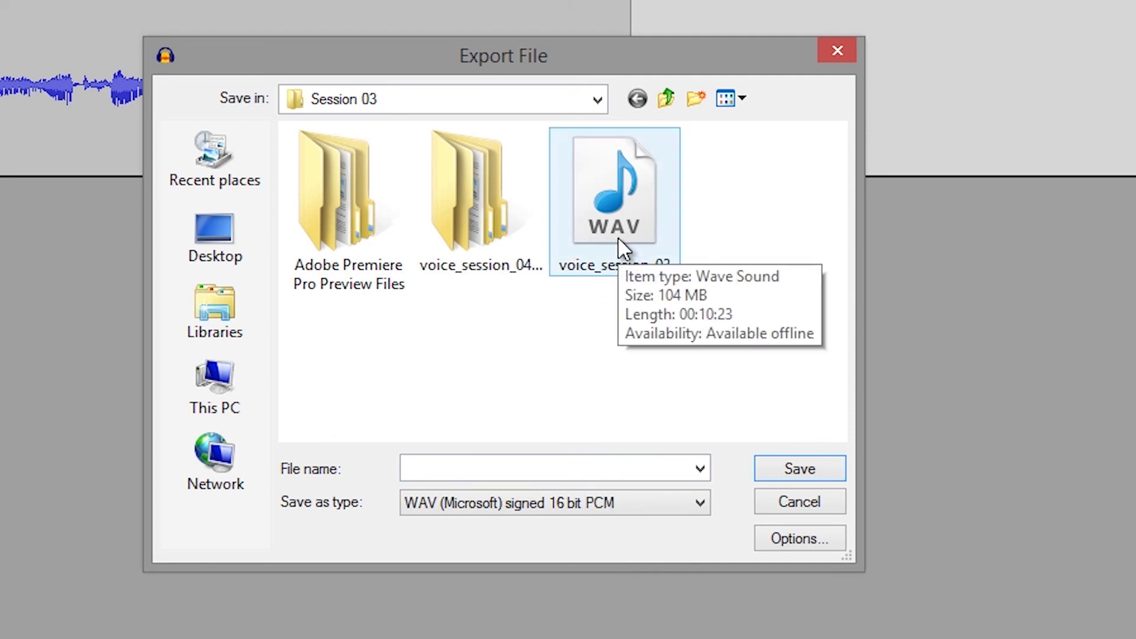
{"action": "left_click", "coordinate": [768, 504]}
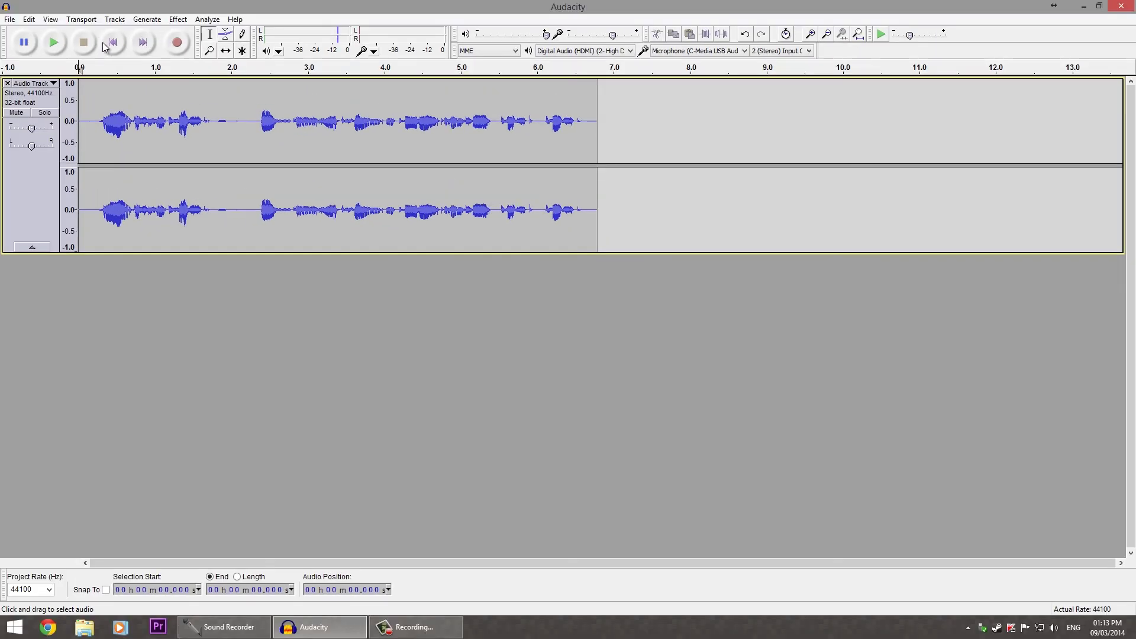